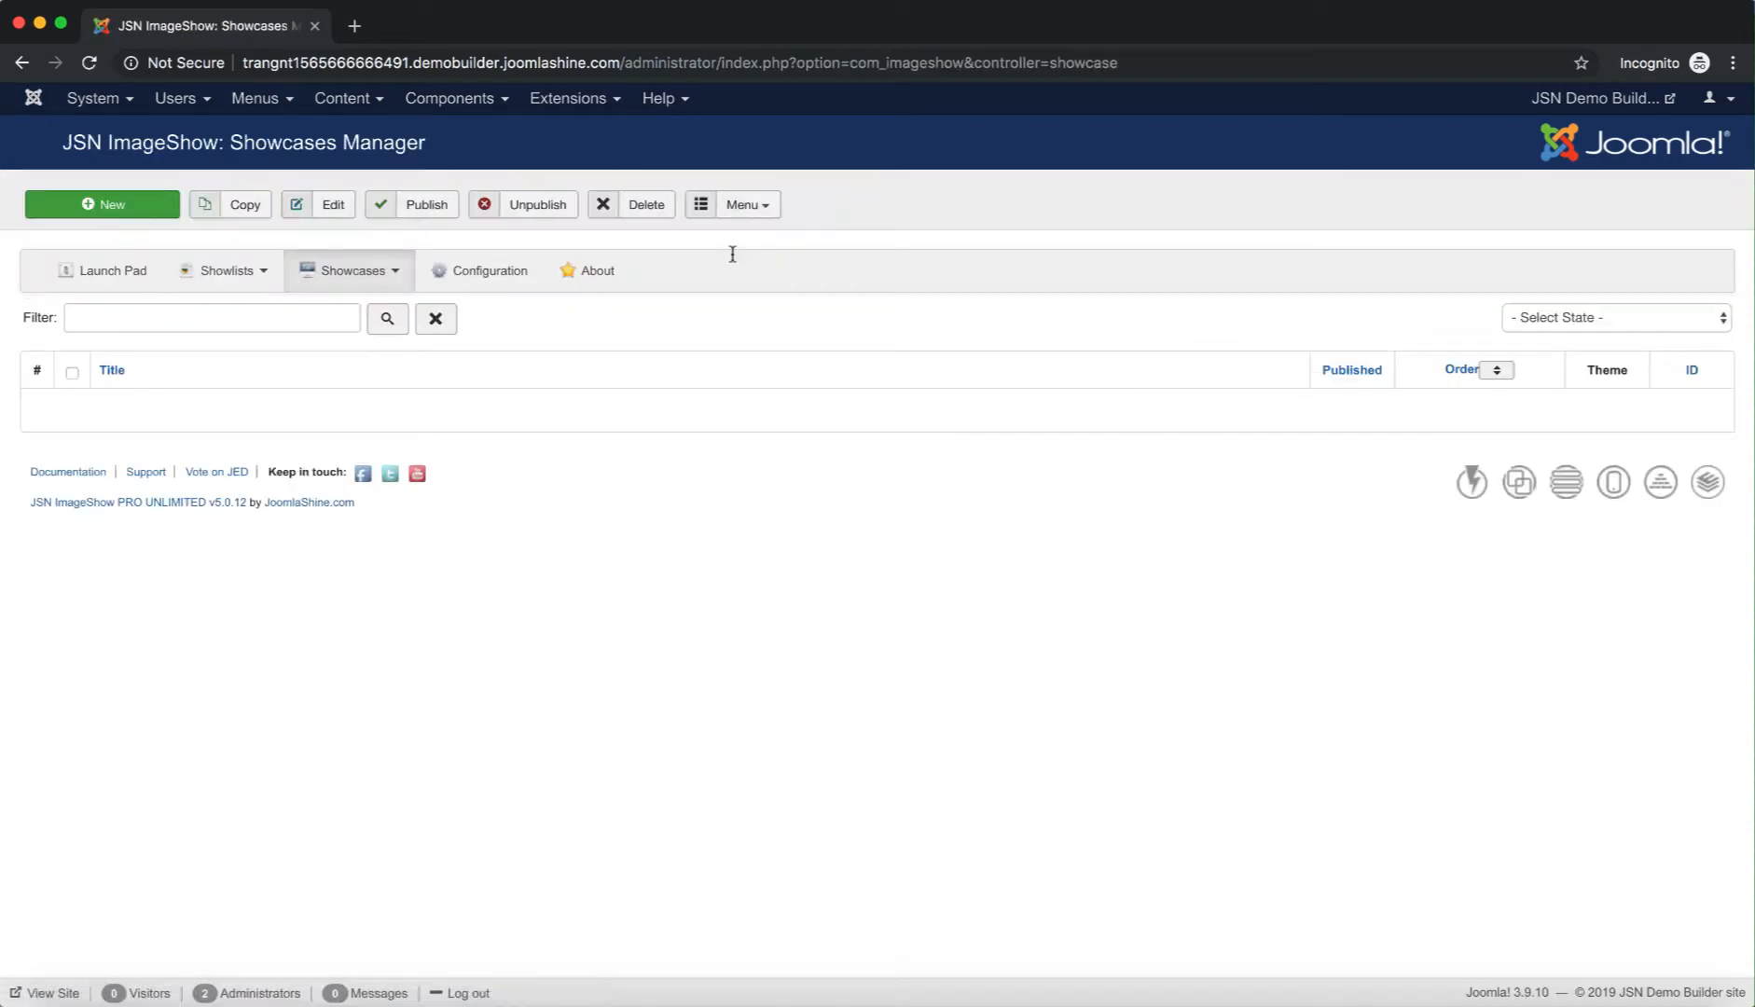
- Create a new showcase titled "Test", save it, and dismiss the confirmation message
{"action": "triple_click", "coordinate": [432, 142]}
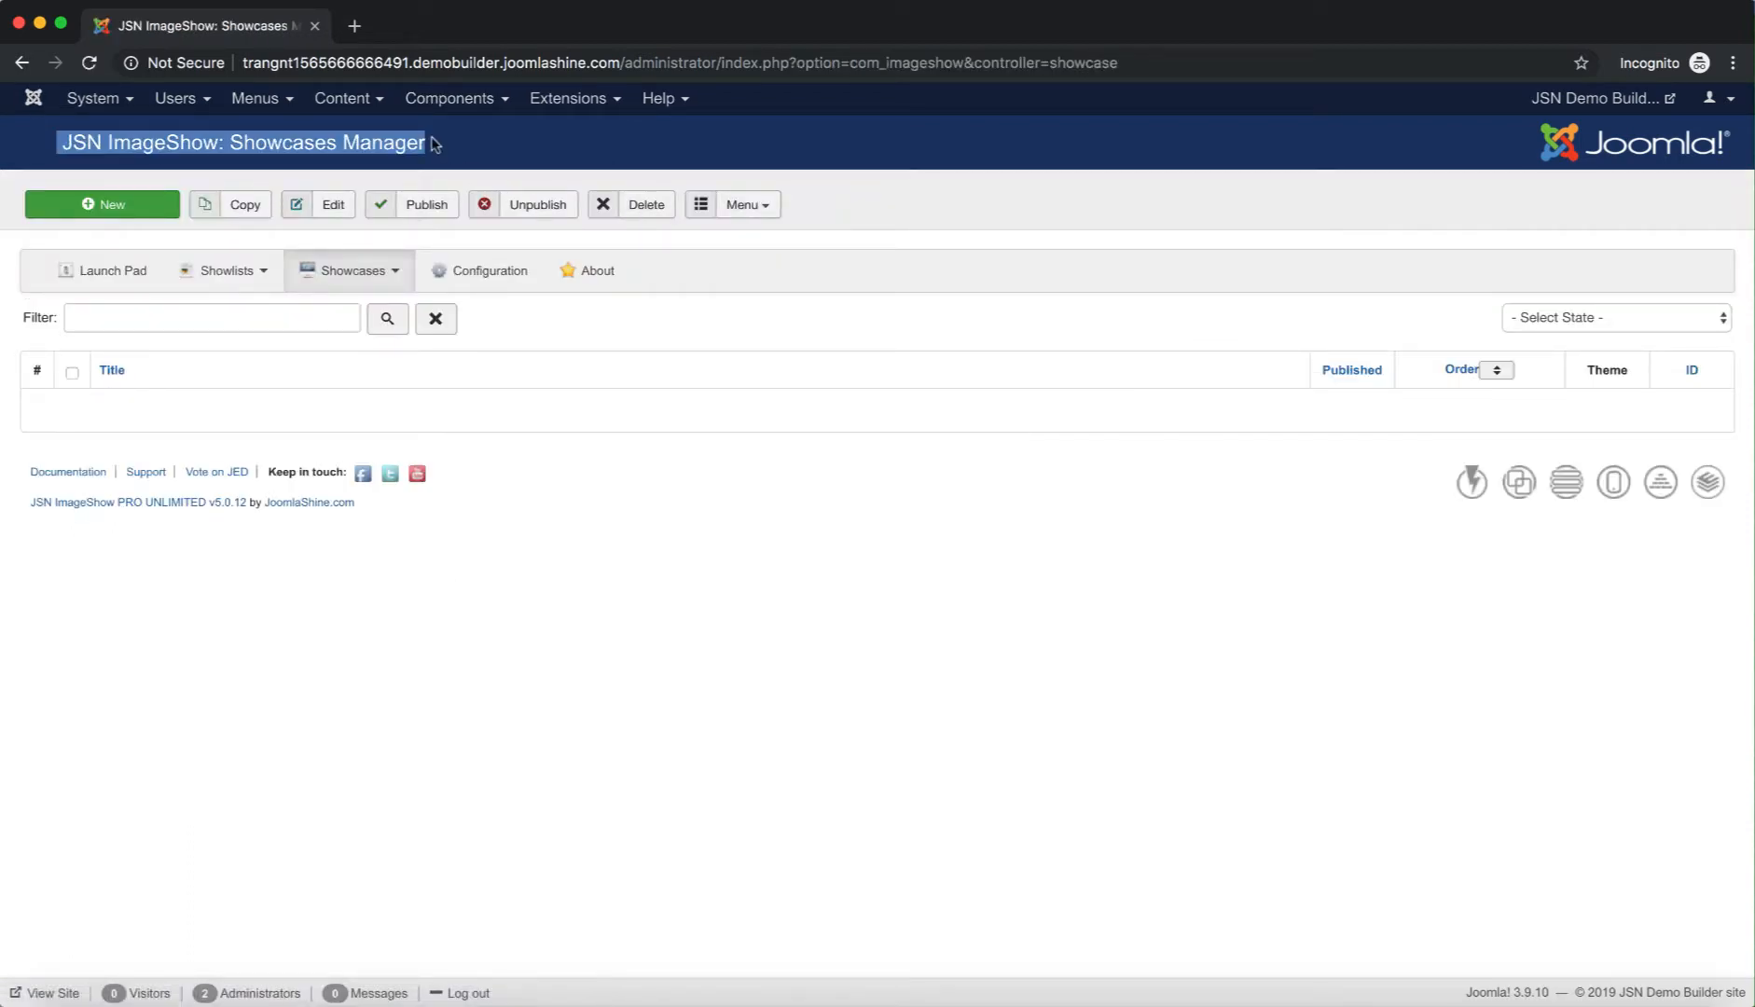
{"action": "left_click", "coordinate": [450, 147]}
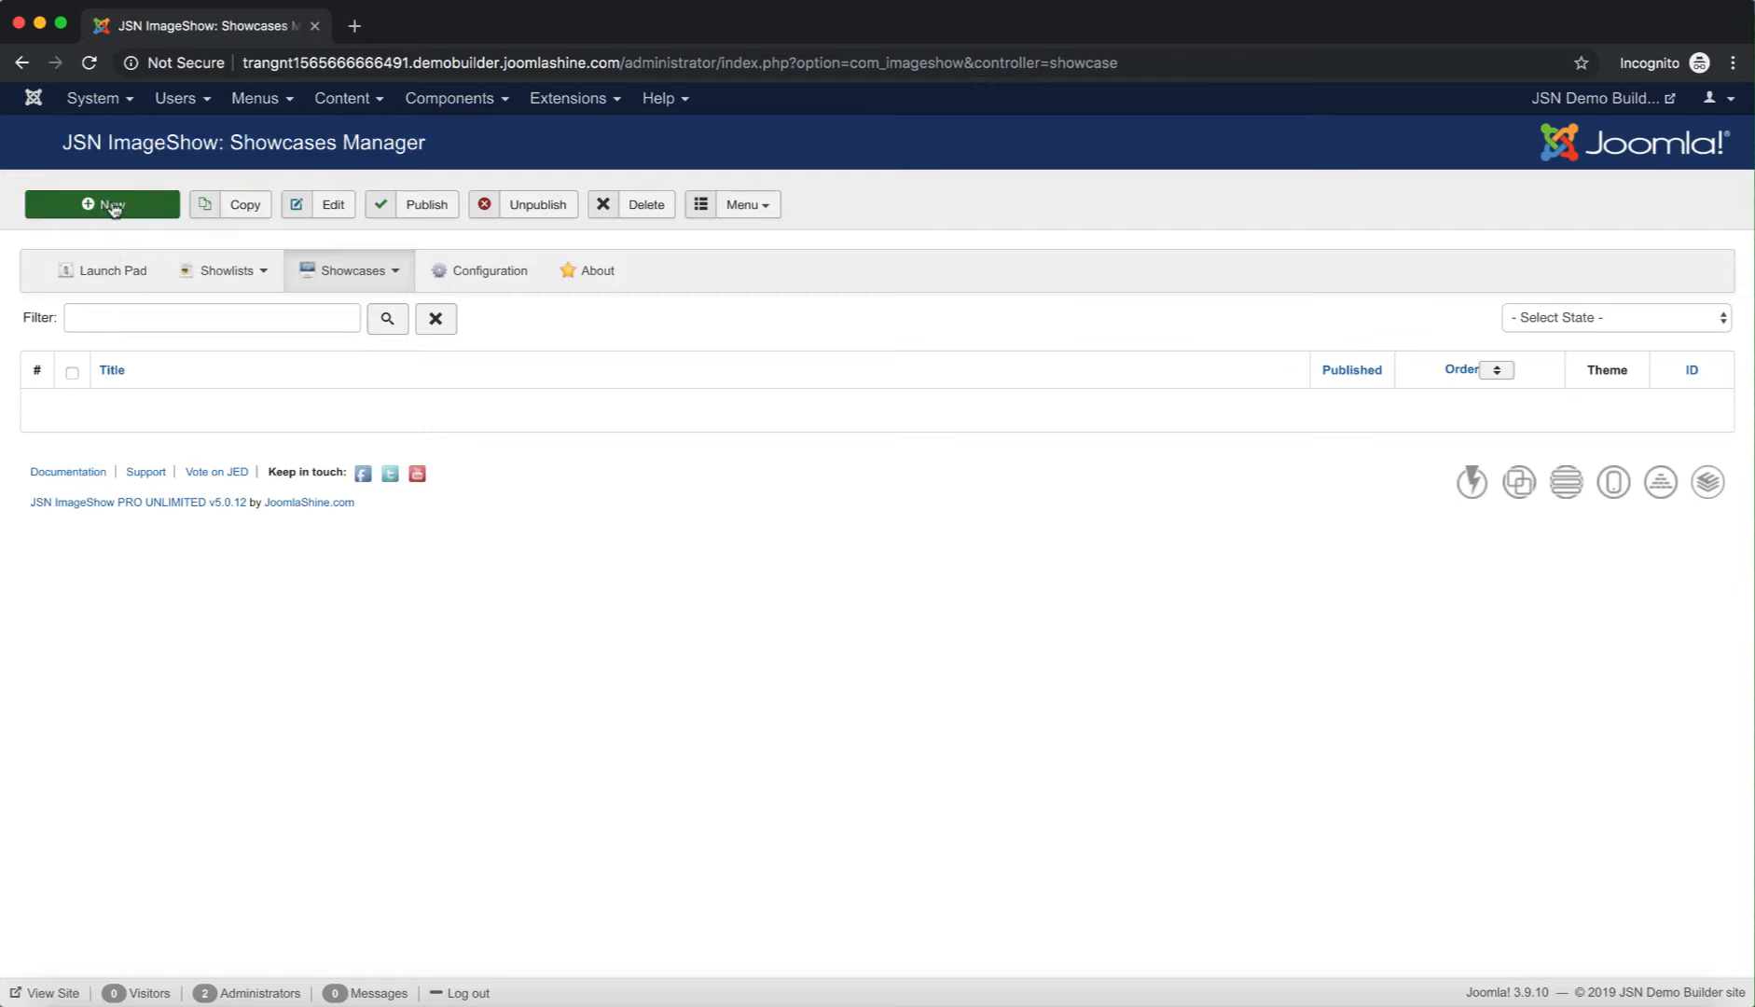
{"action": "left_click", "coordinate": [113, 206]}
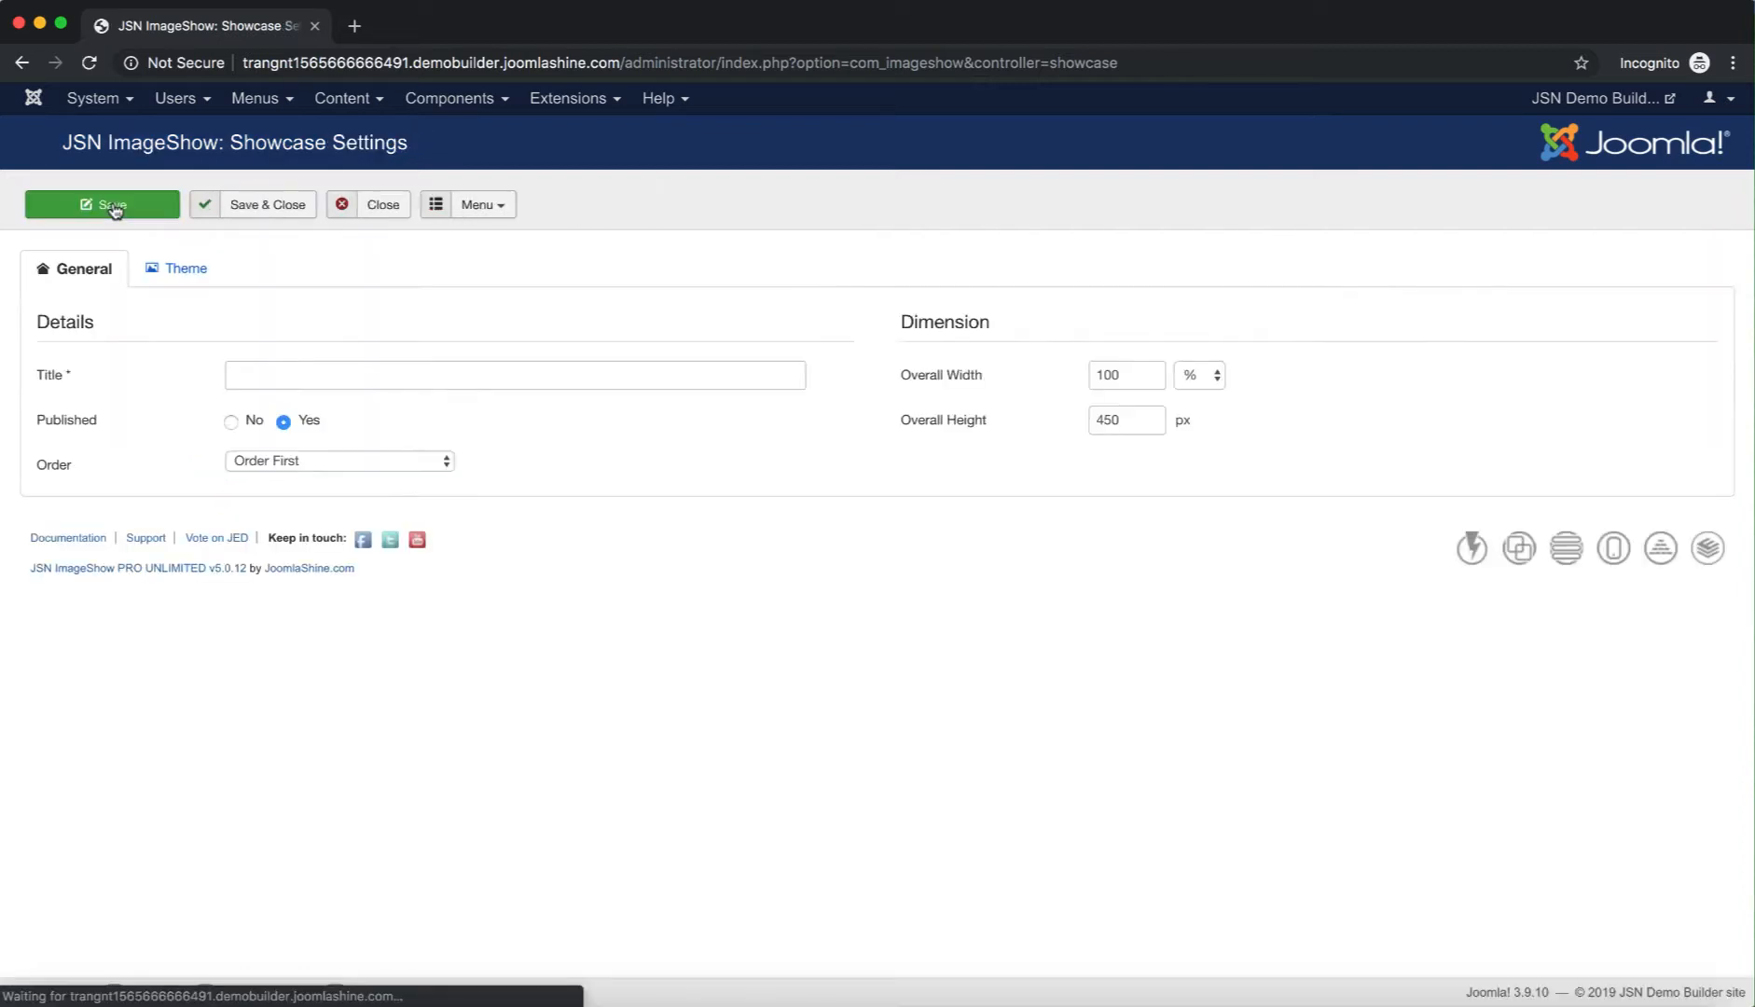
{"action": "left_click", "coordinate": [320, 373]}
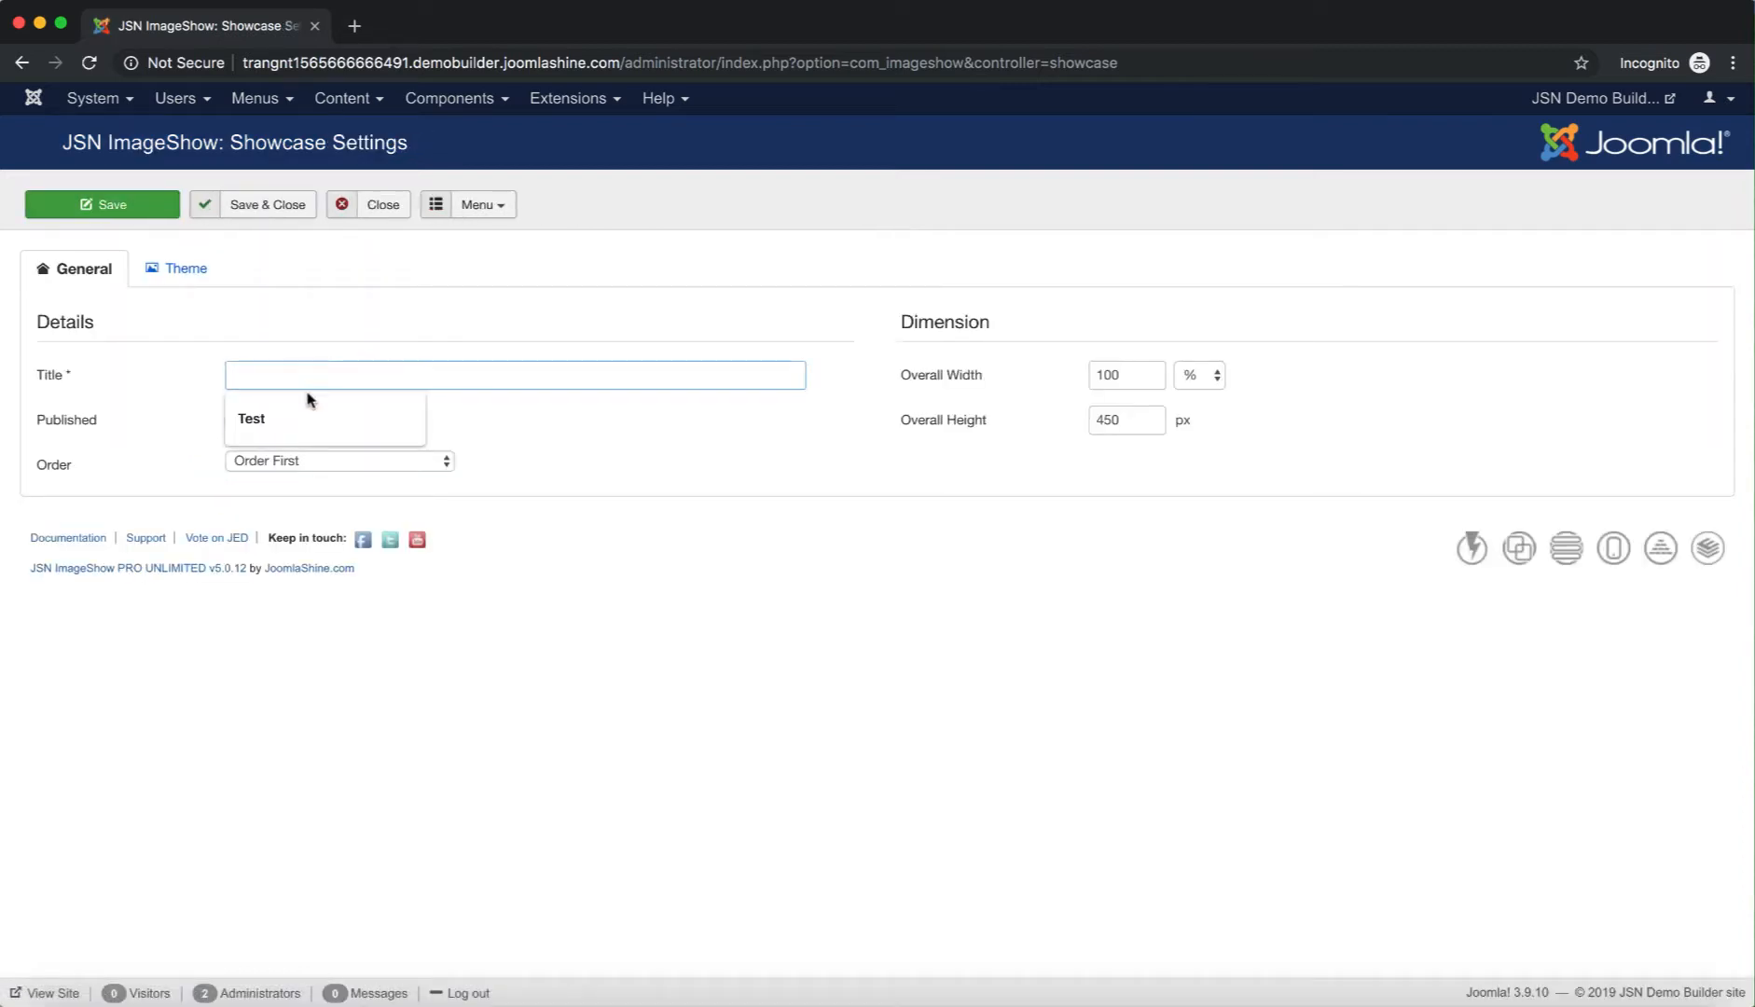
{"action": "left_click", "coordinate": [305, 413]}
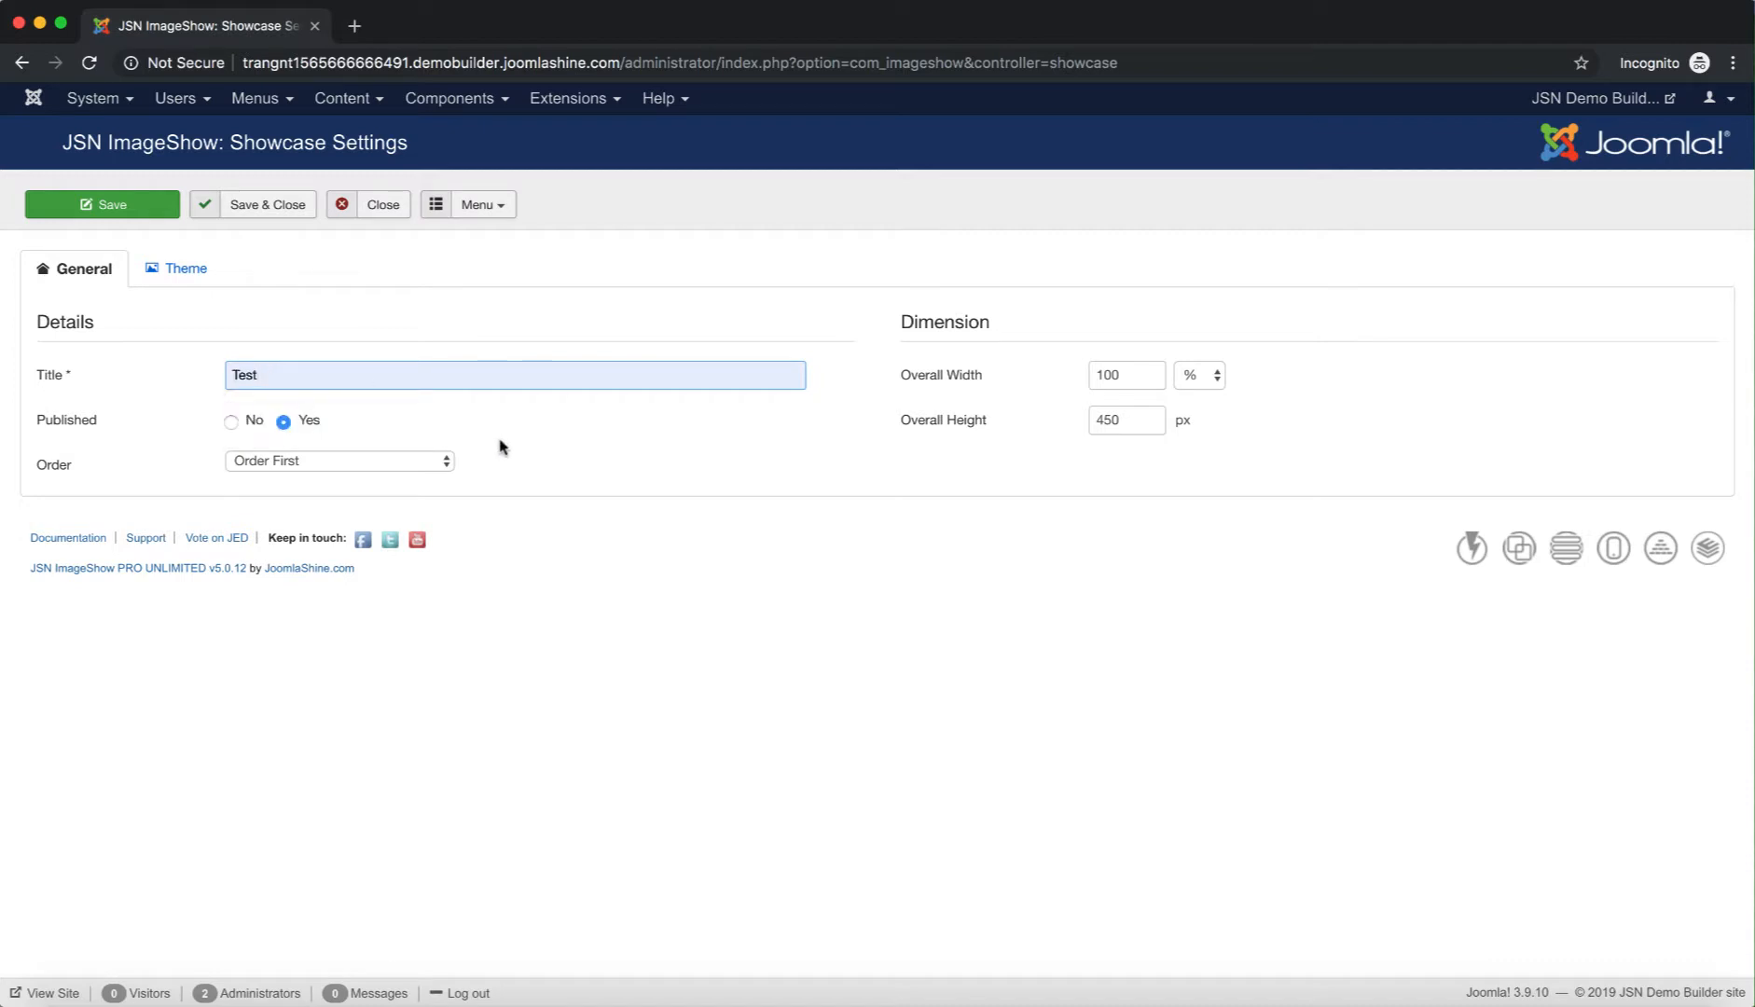
{"action": "left_click", "coordinate": [138, 216]}
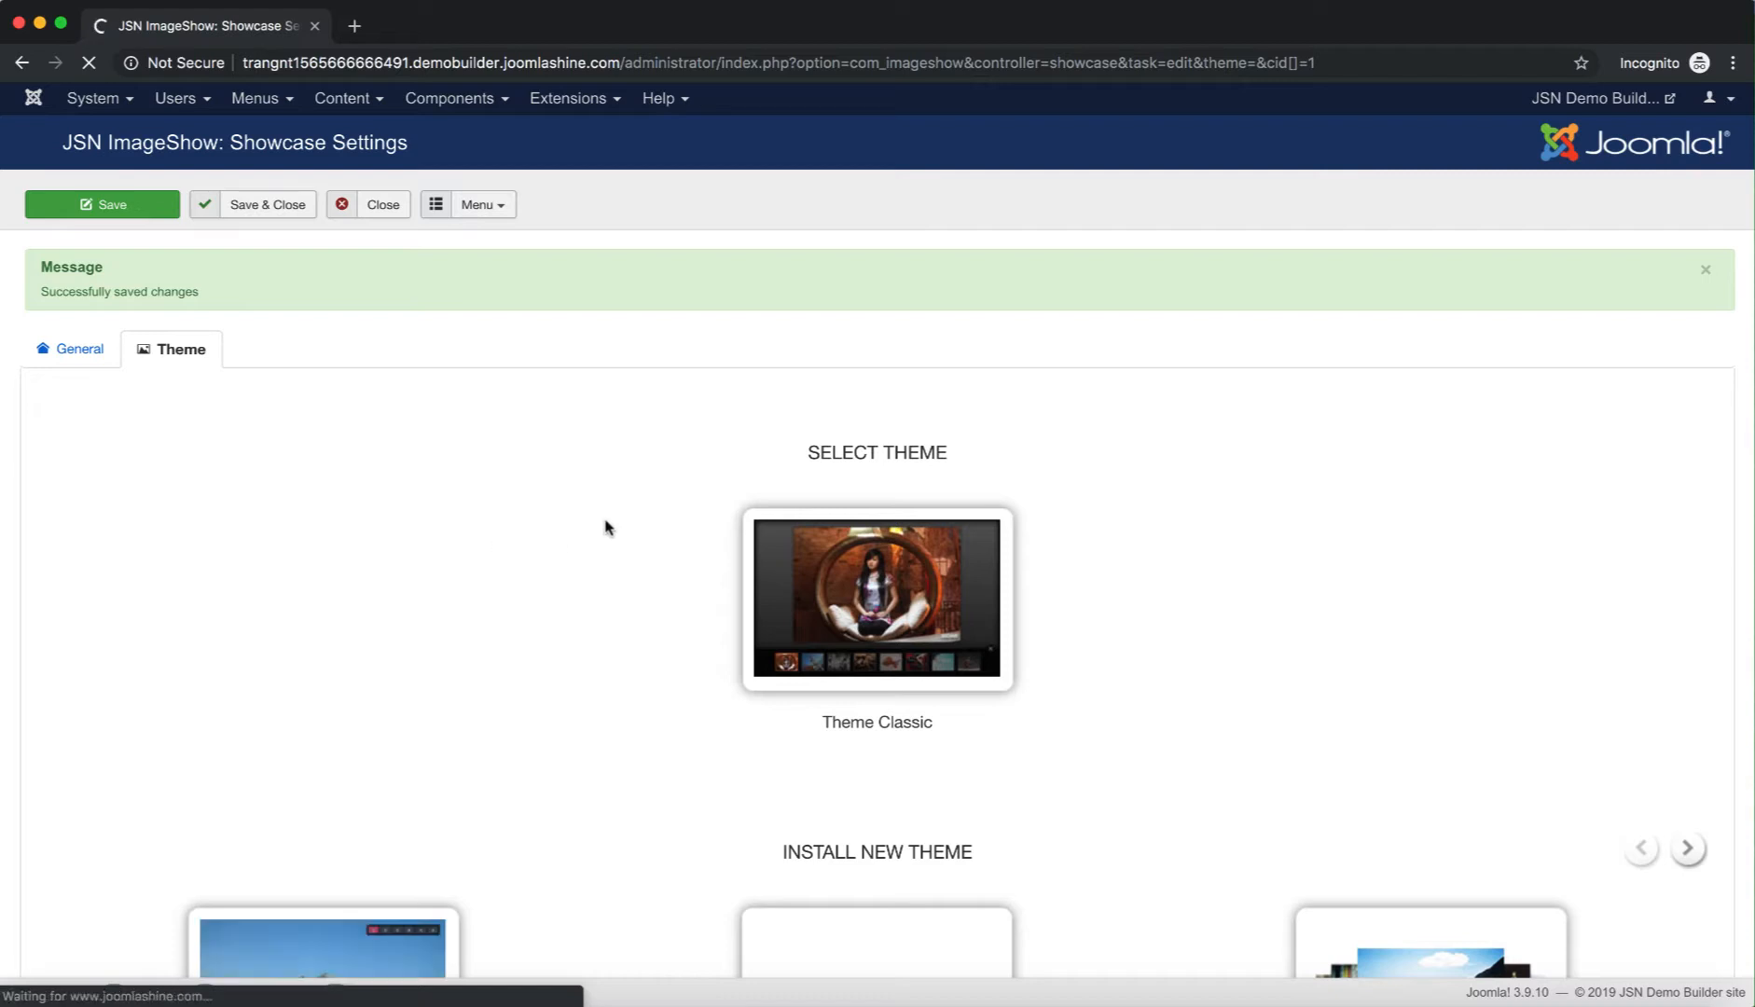
{"action": "left_click", "coordinate": [1703, 272]}
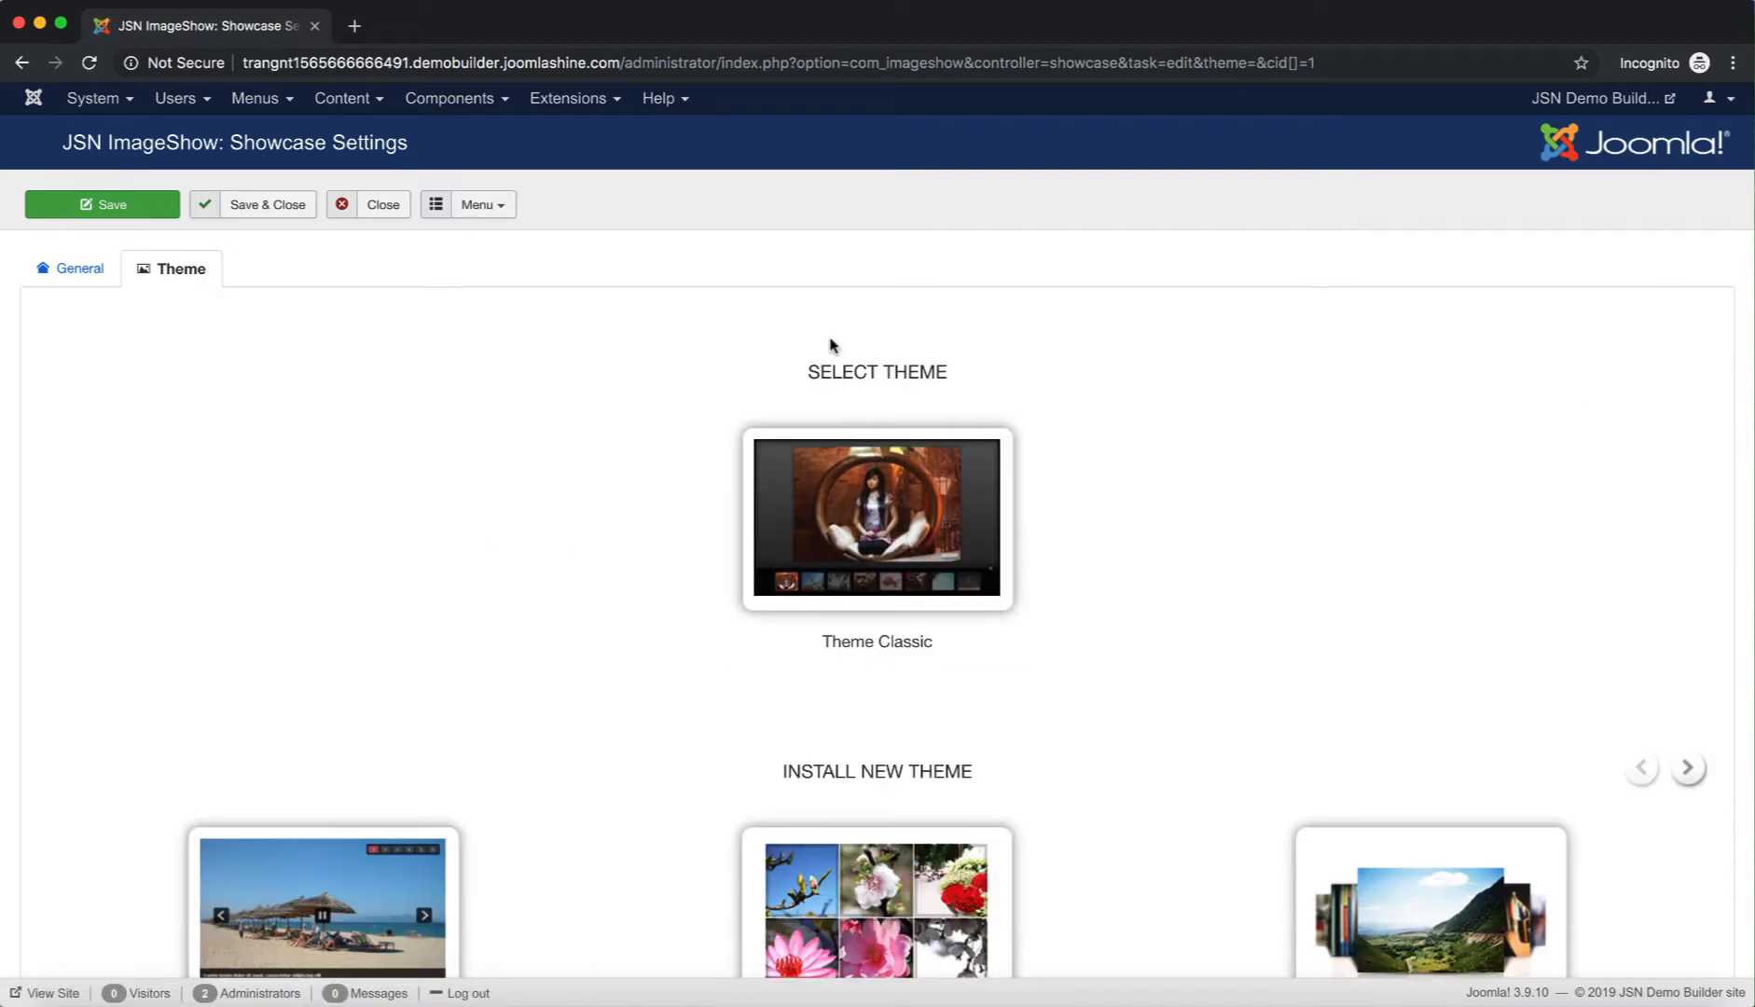
- Install Theme Grid from the new themes and apply it to the showcase
{"action": "triple_click", "coordinate": [510, 148]}
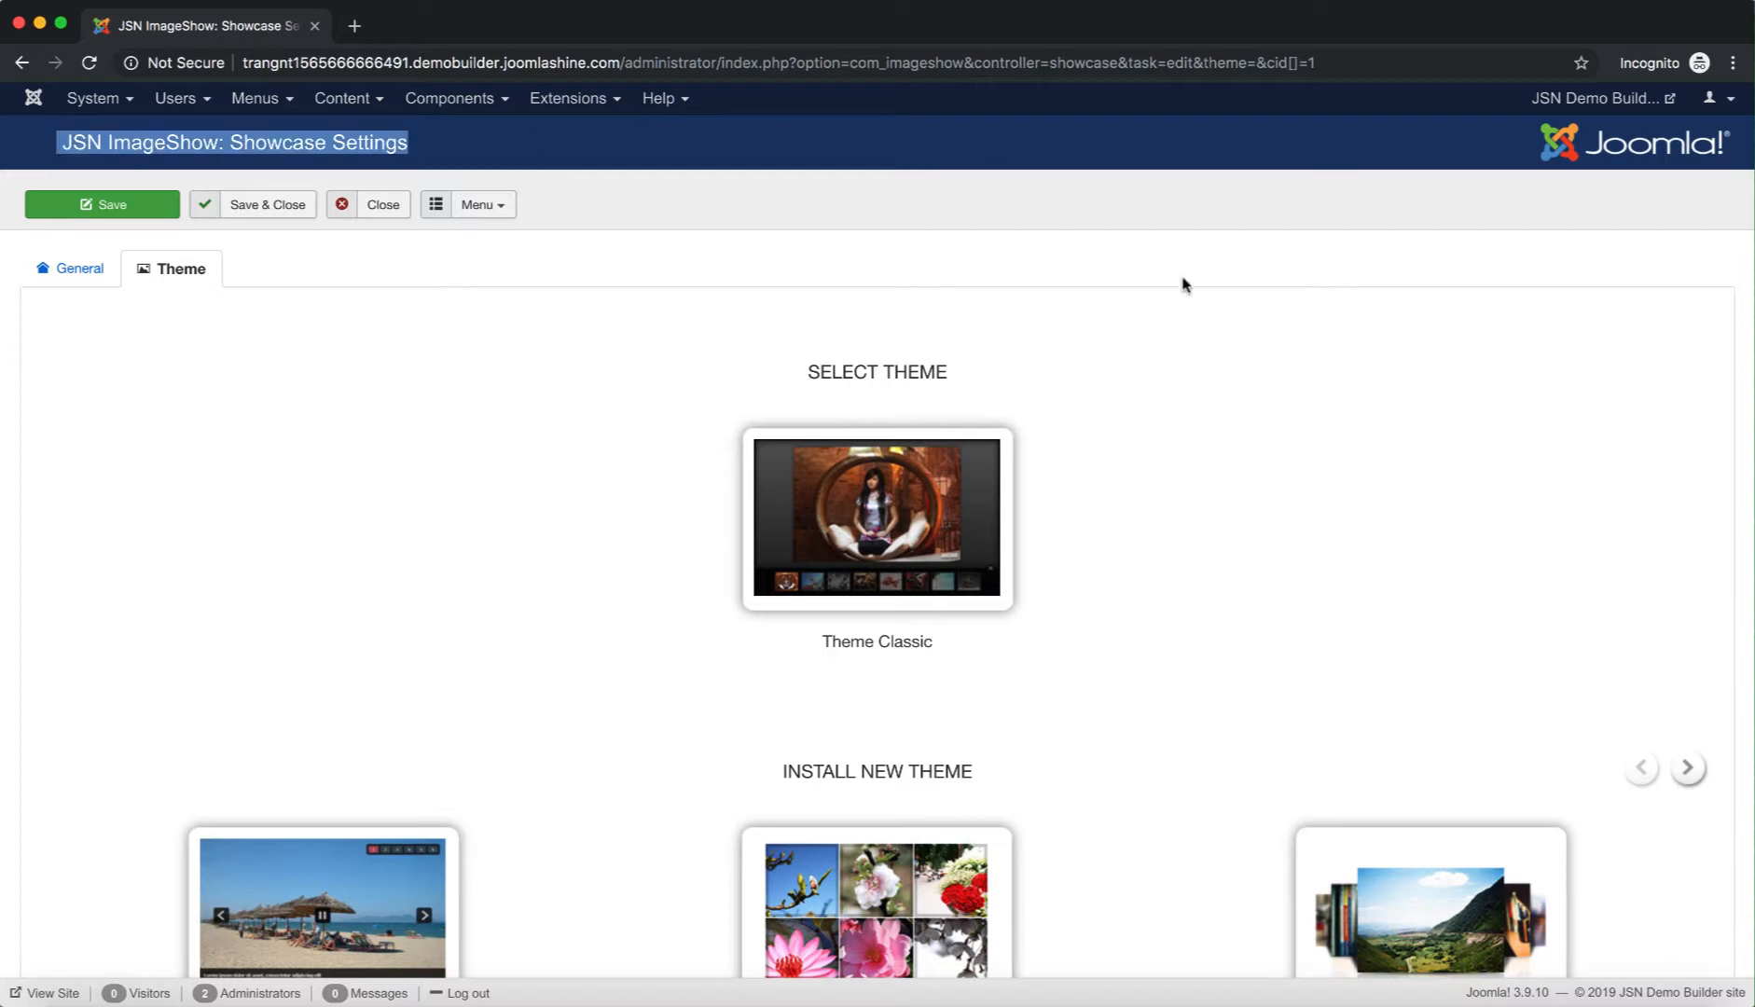
{"action": "left_click", "coordinate": [1208, 293]}
{"action": "scroll", "coordinate": [1343, 737], "scroll_direction": "down", "scroll_amount": 3}
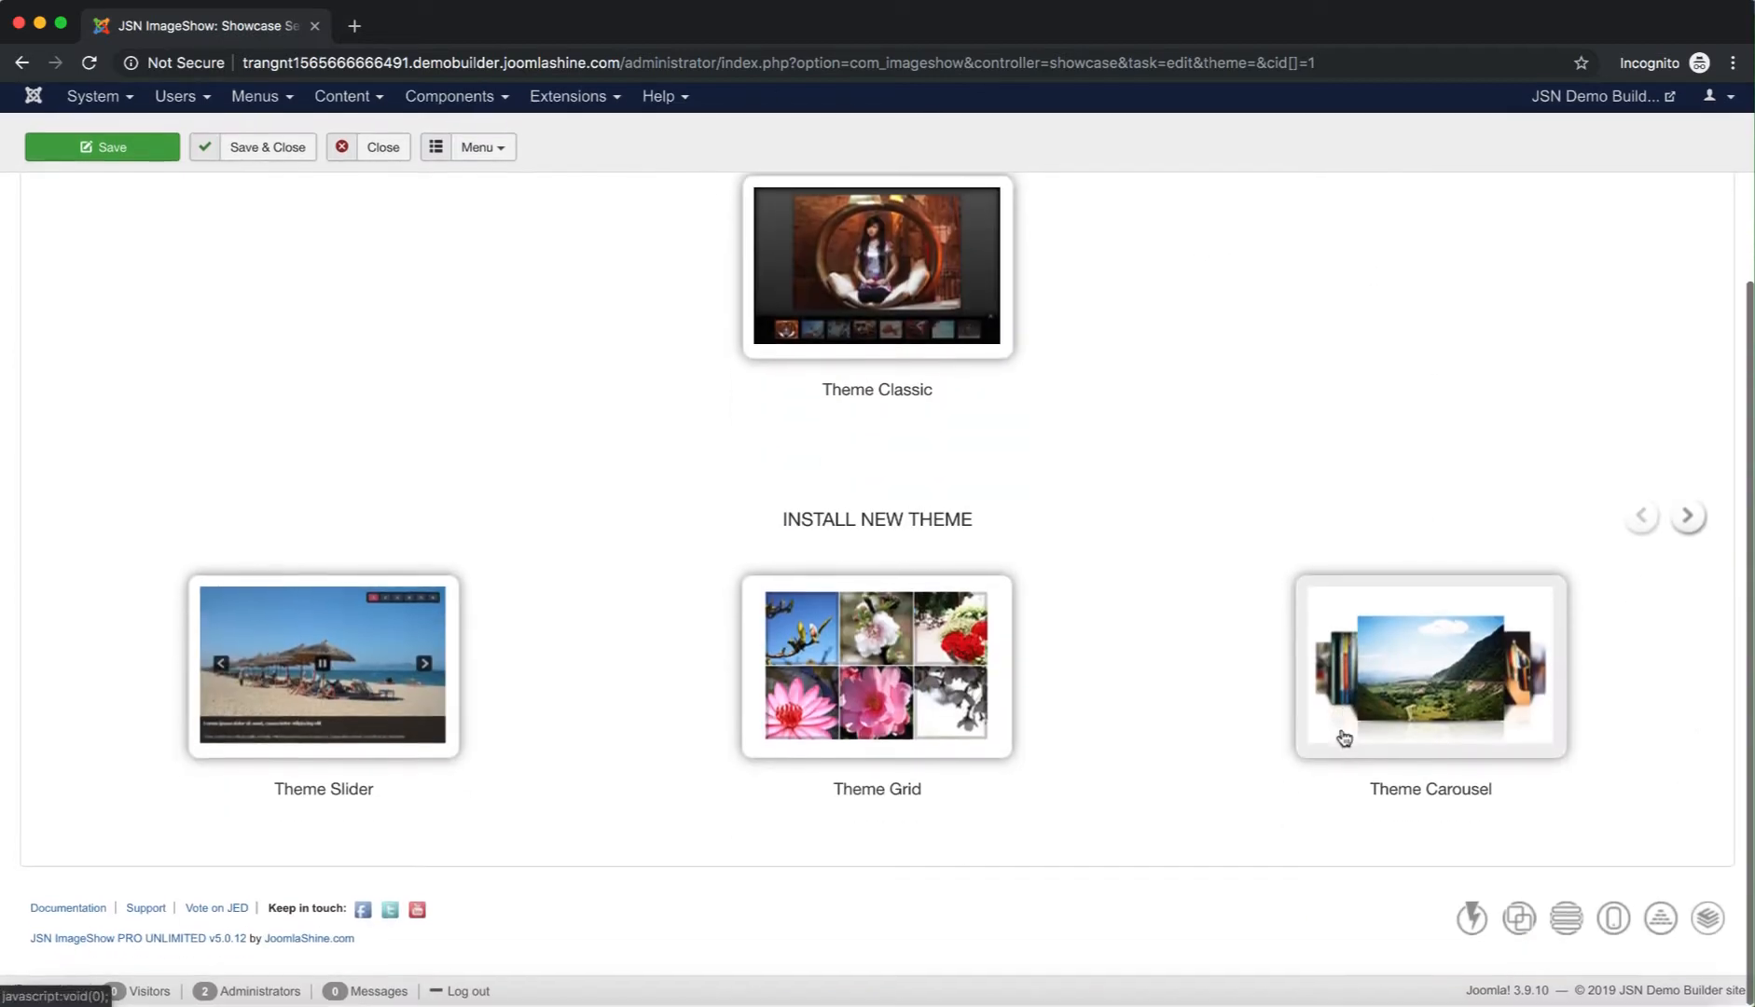
{"action": "left_click_drag", "start_coordinate": [988, 535], "coordinate": [784, 527]}
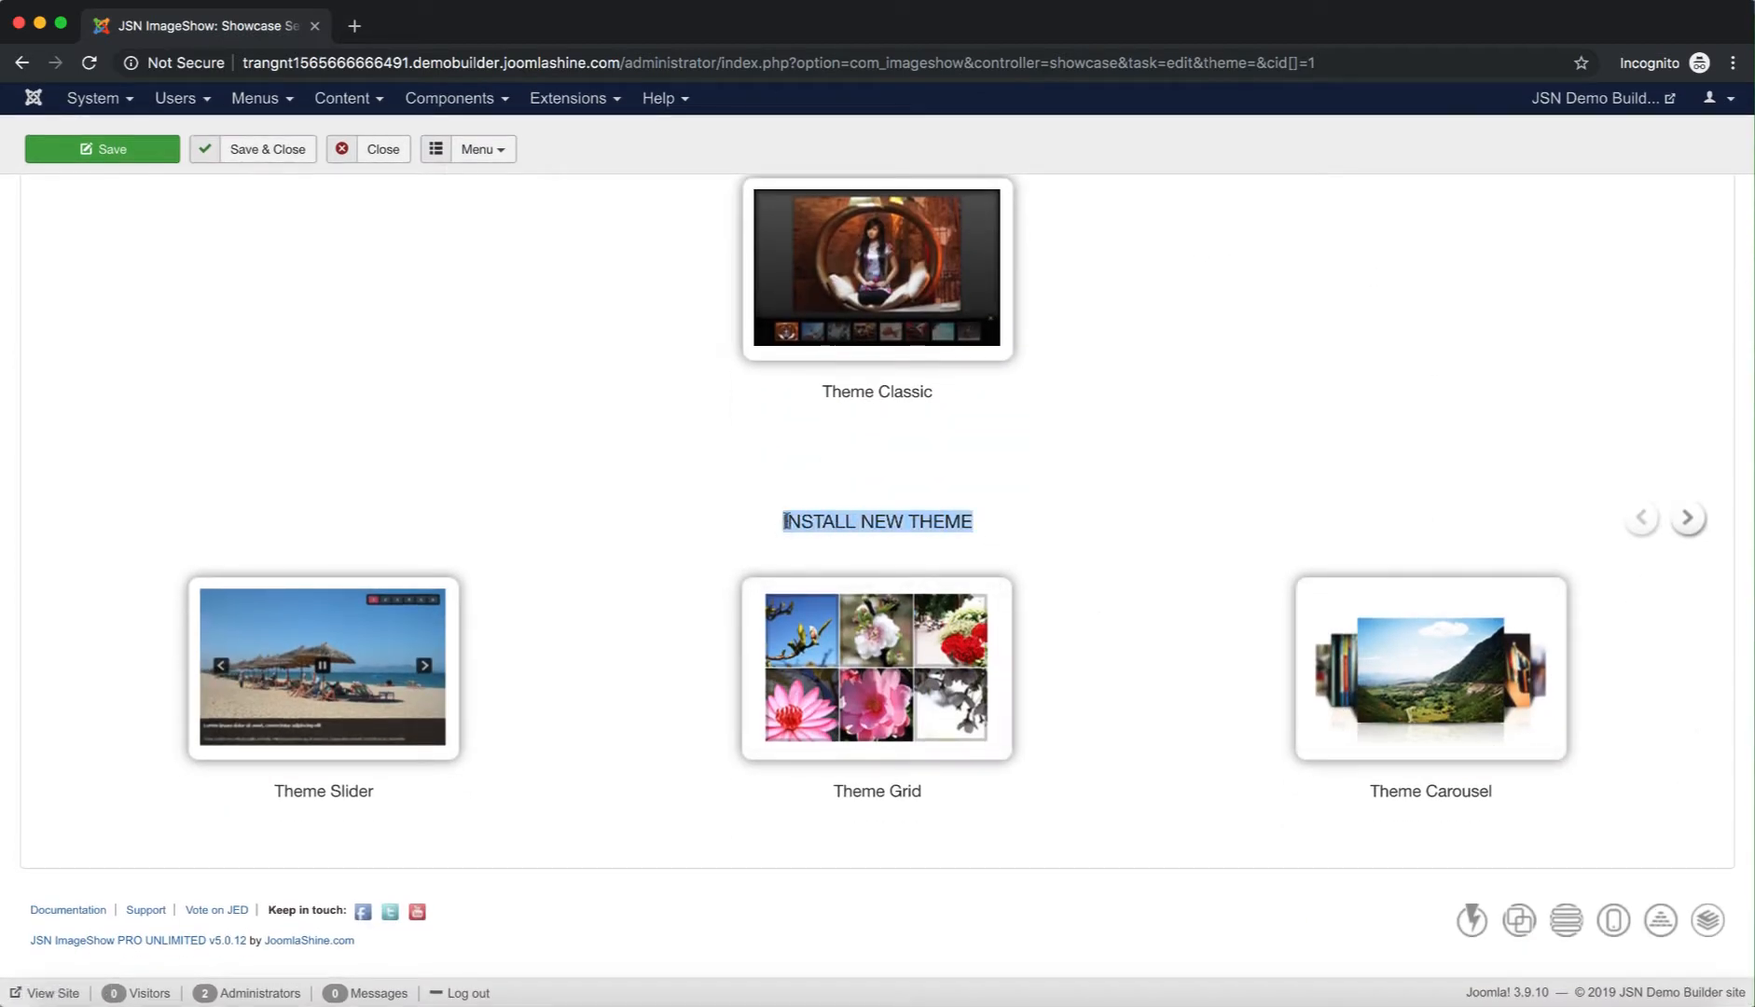
{"action": "left_click", "coordinate": [1139, 508]}
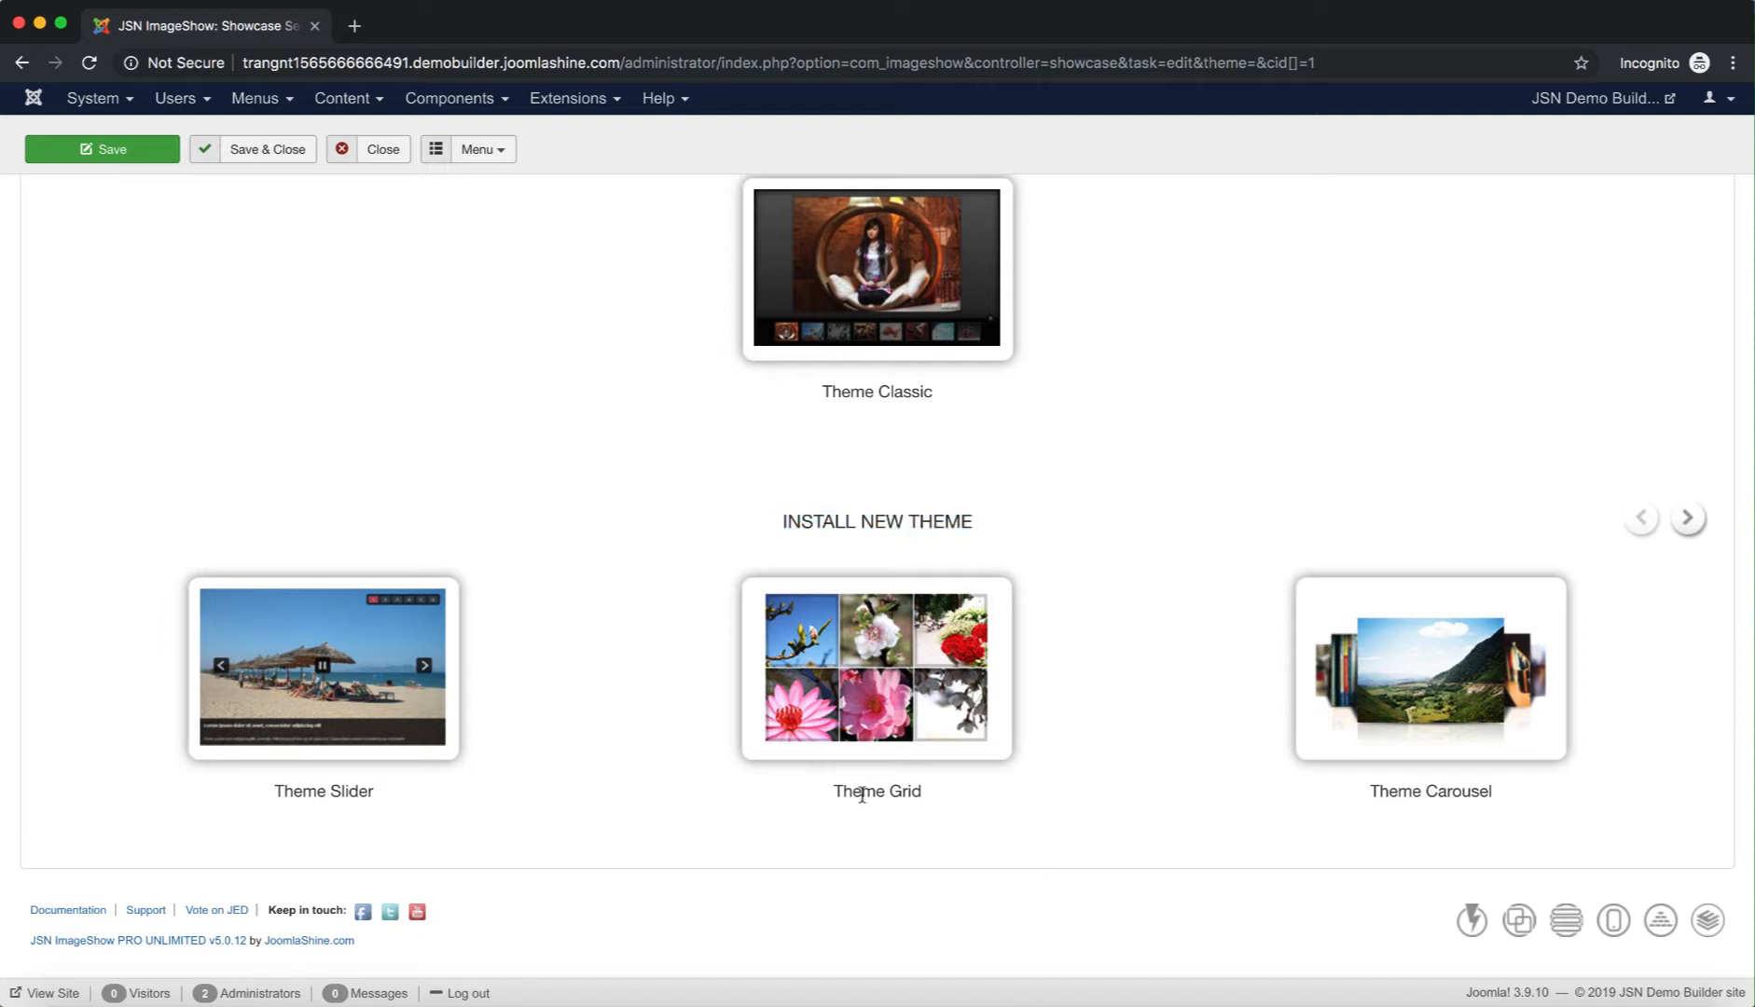
{"action": "left_click", "coordinate": [907, 710]}
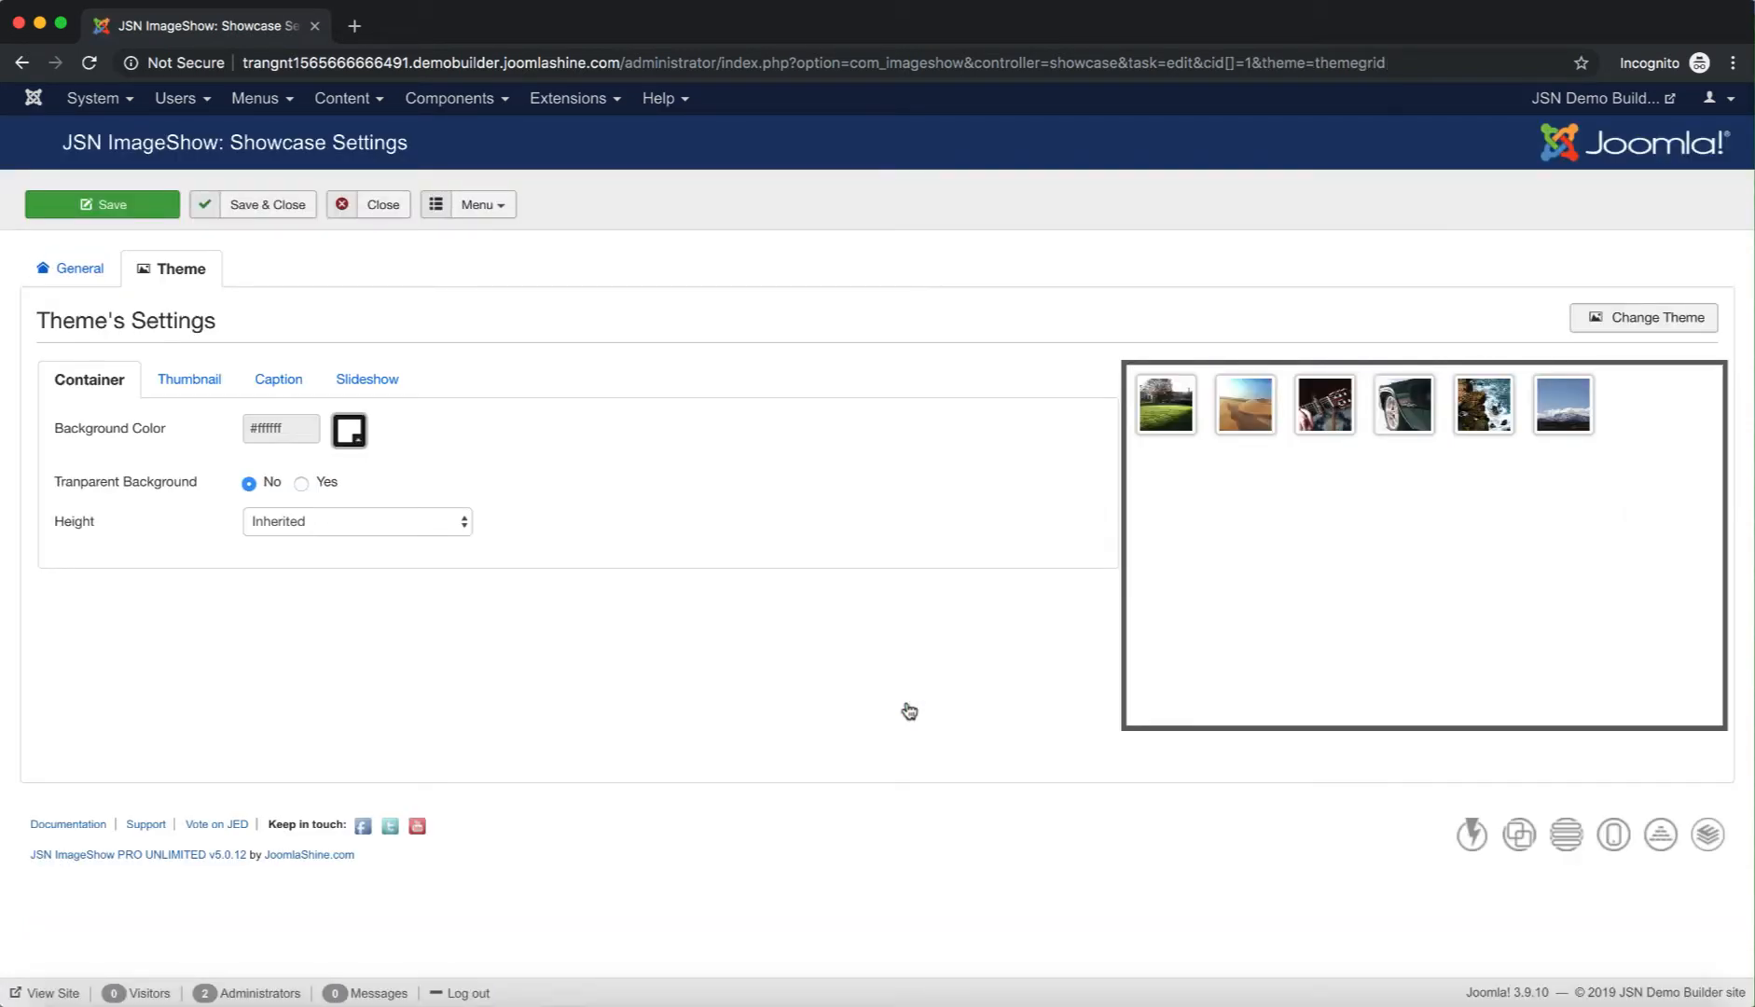
- Set the gallery container's background color to the light purple #decede
{"action": "left_click_drag", "start_coordinate": [214, 309], "coordinate": [33, 317]}
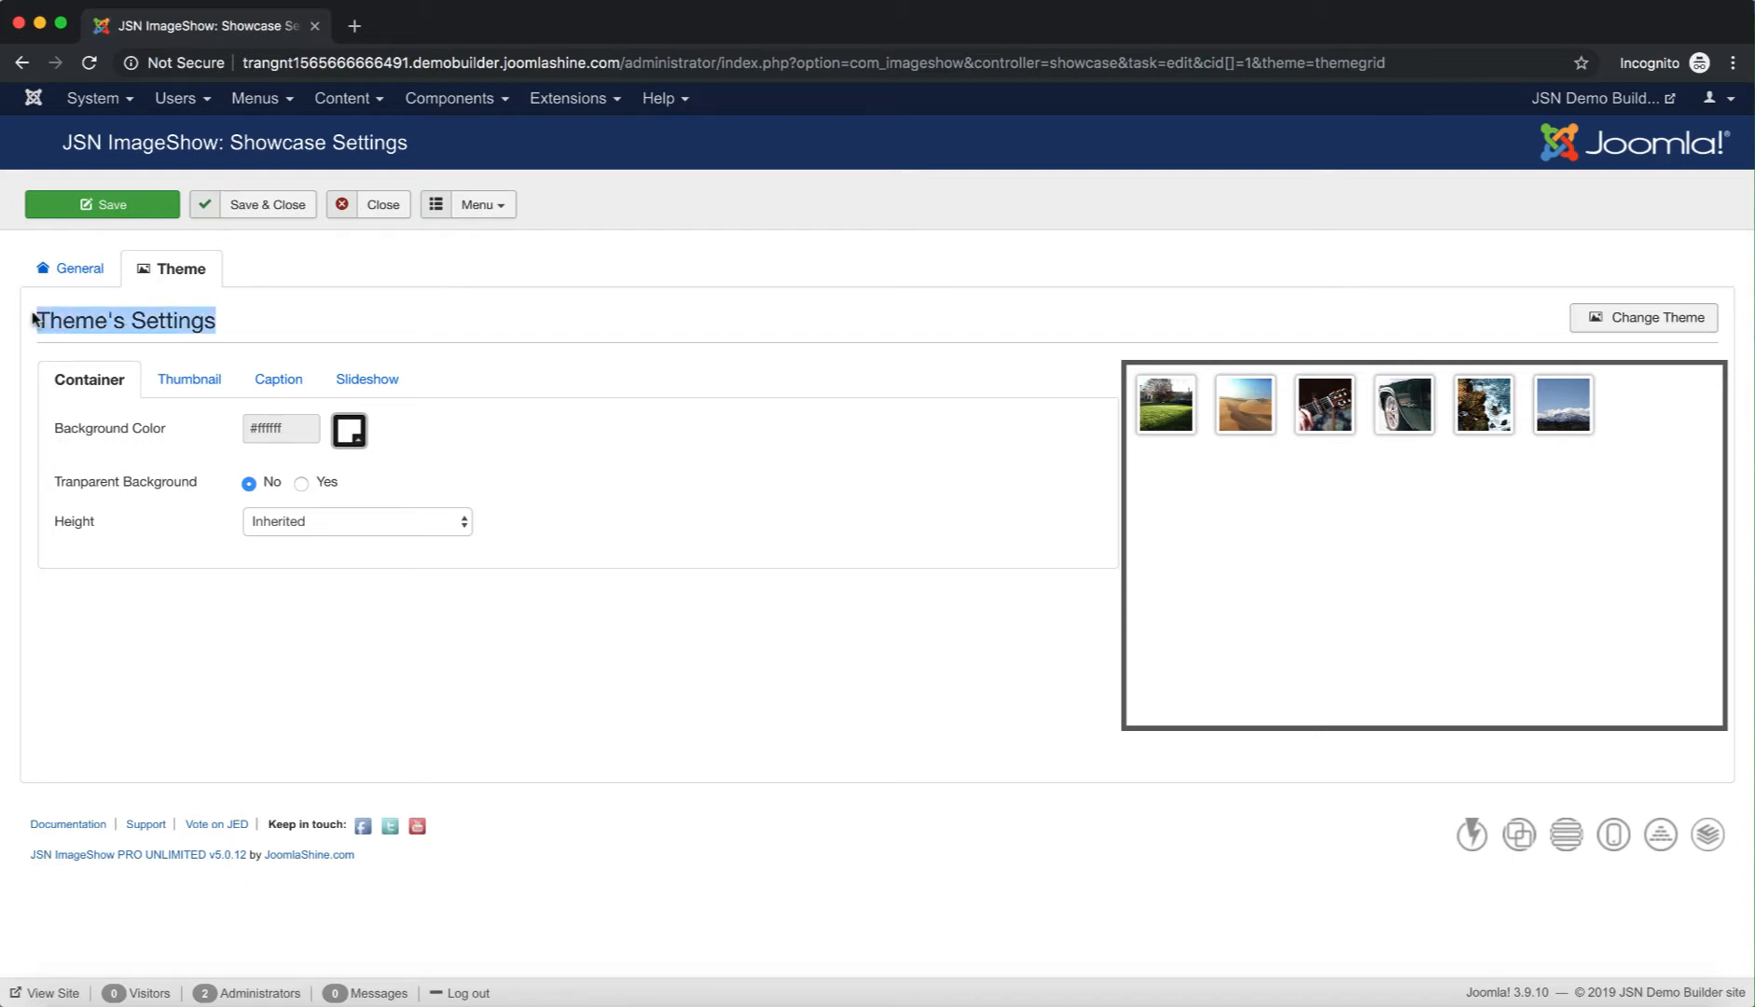
{"action": "left_click", "coordinate": [285, 340]}
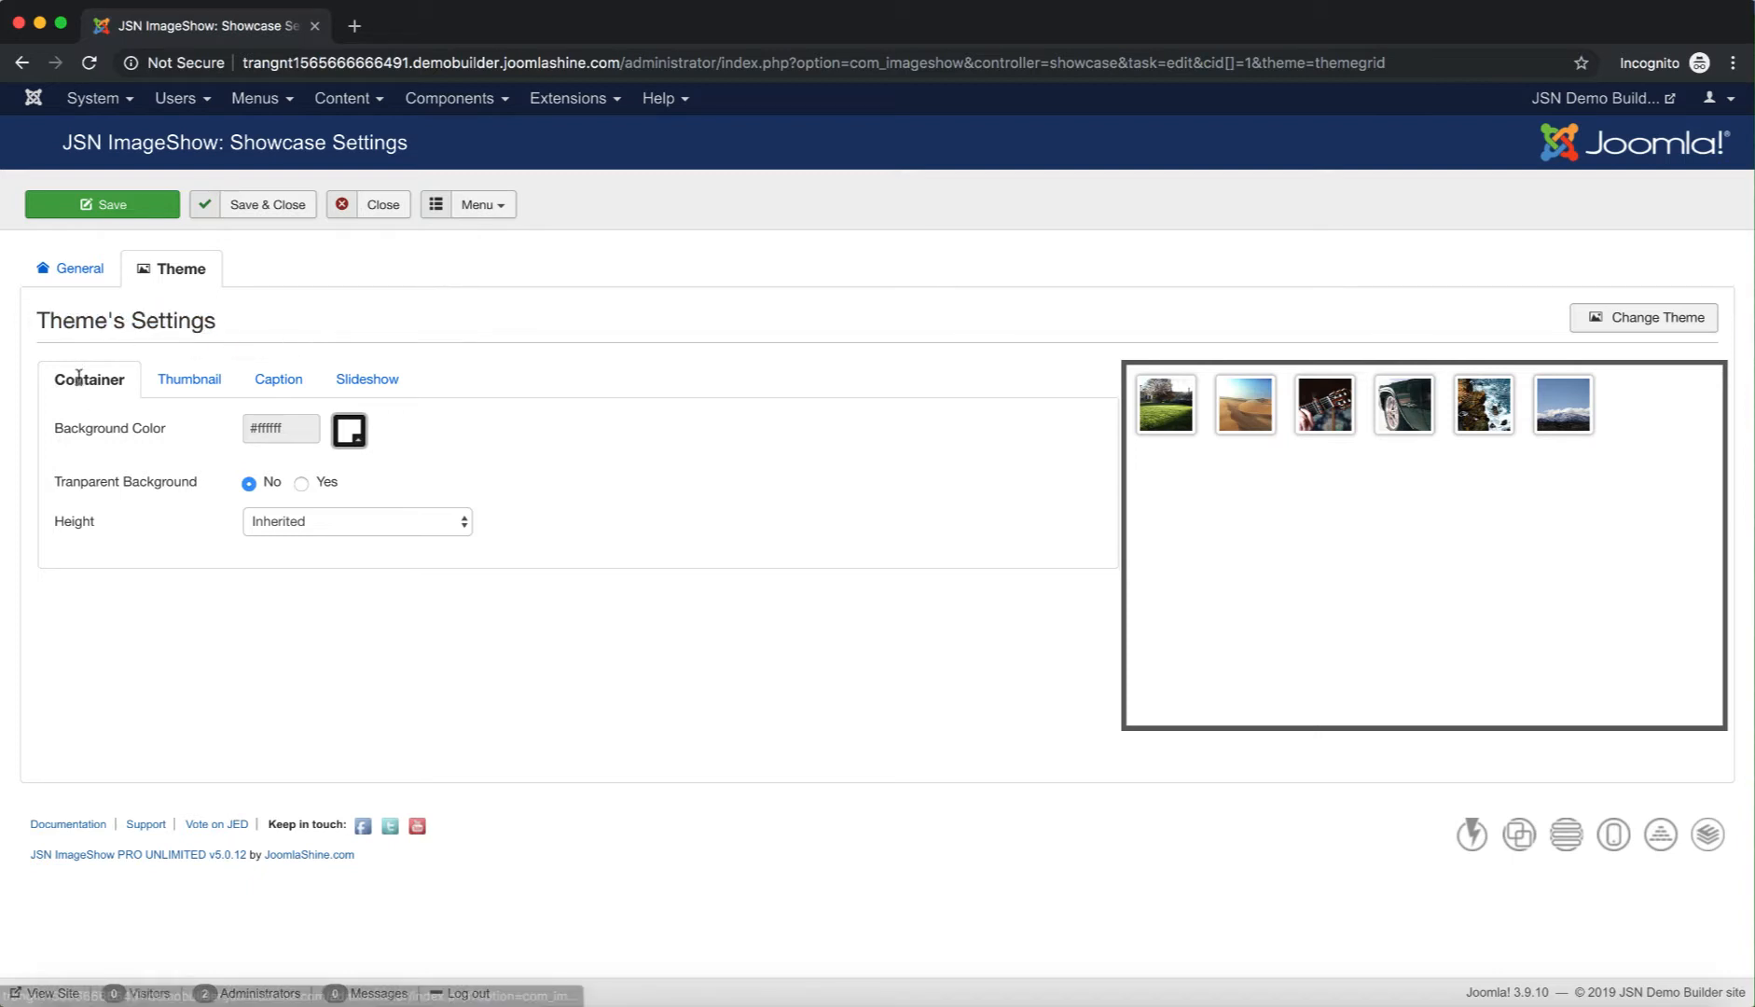
{"action": "mouse_move", "coordinate": [127, 437]}
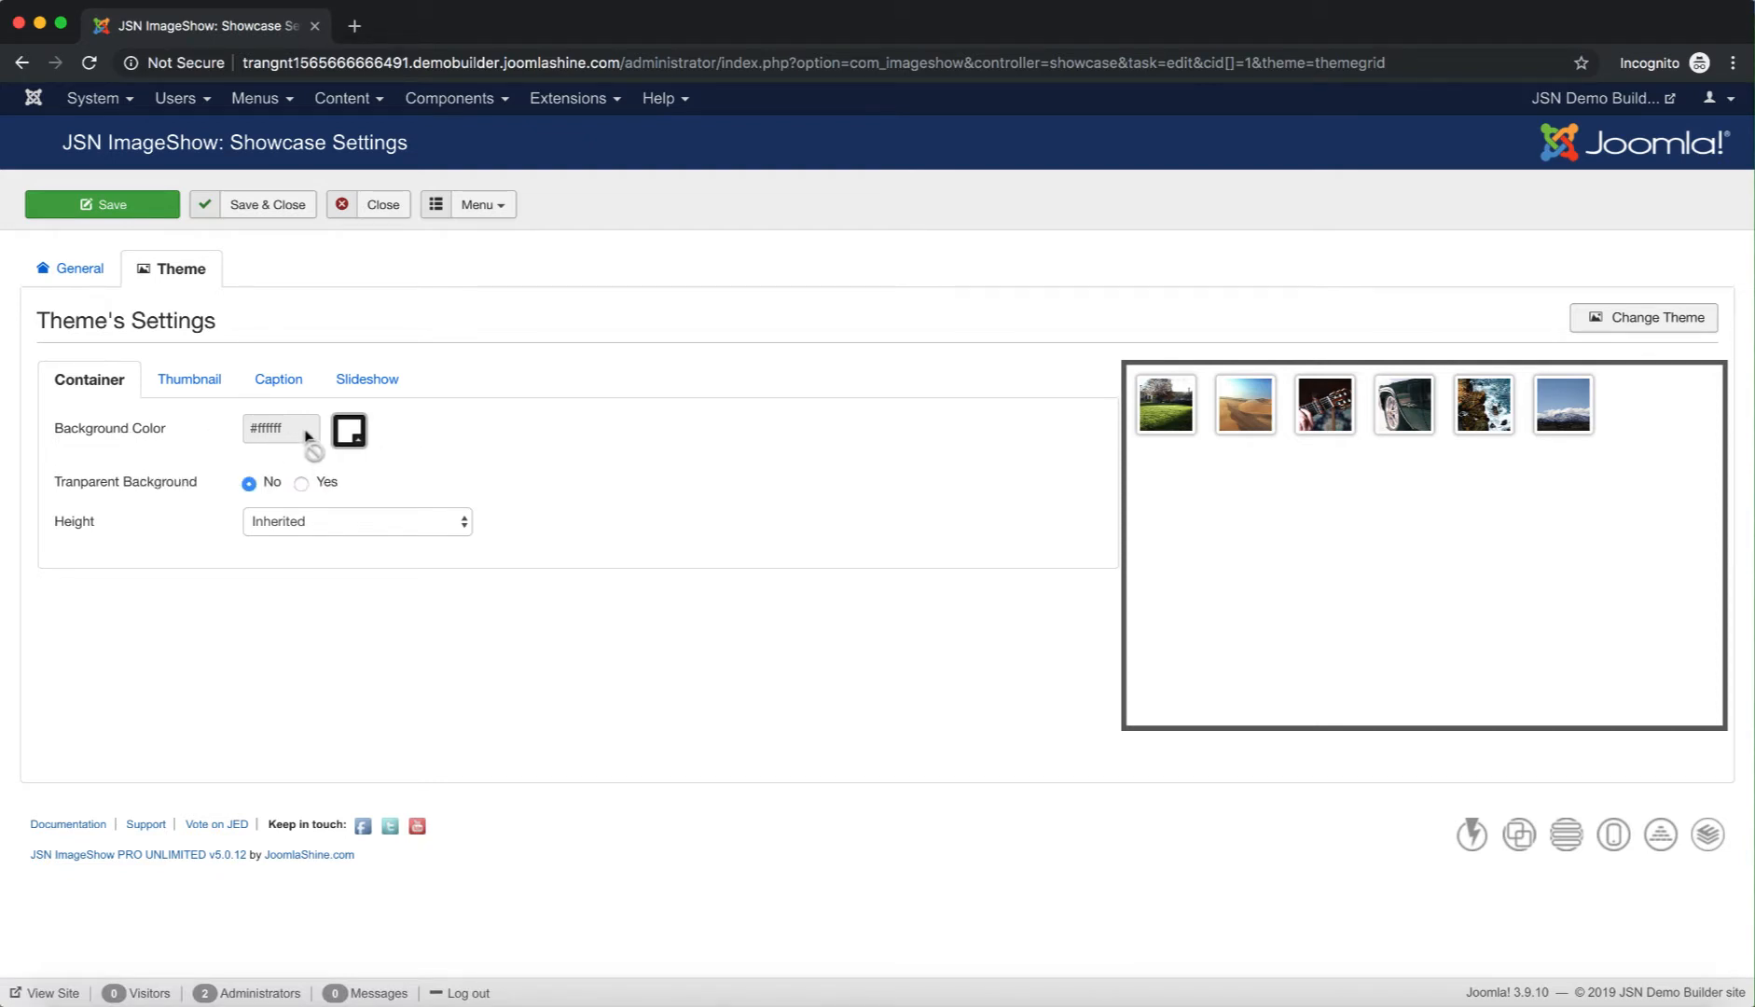
{"action": "left_click", "coordinate": [349, 431]}
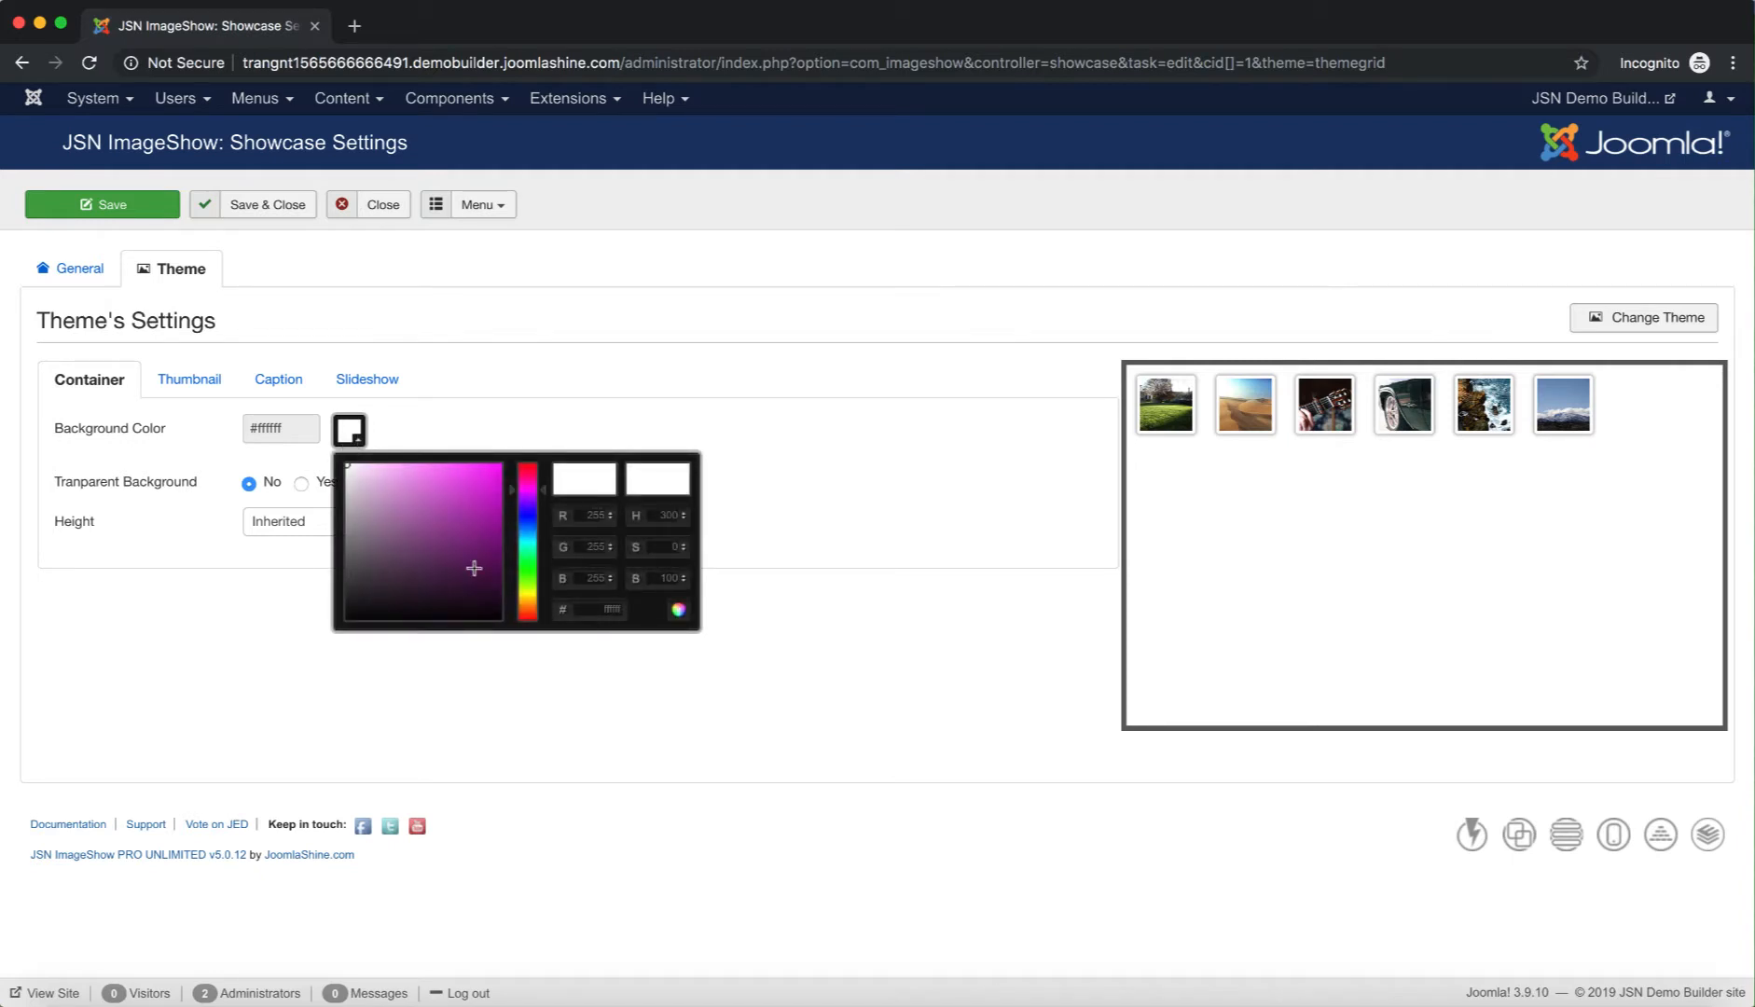
{"action": "mouse_move", "coordinate": [347, 467]}
{"action": "left_mouse_down"}
{"action": "mouse_move", "coordinate": [393, 536]}
{"action": "mouse_move", "coordinate": [410, 523]}
{"action": "mouse_move", "coordinate": [357, 483]}
{"action": "left_mouse_up"}
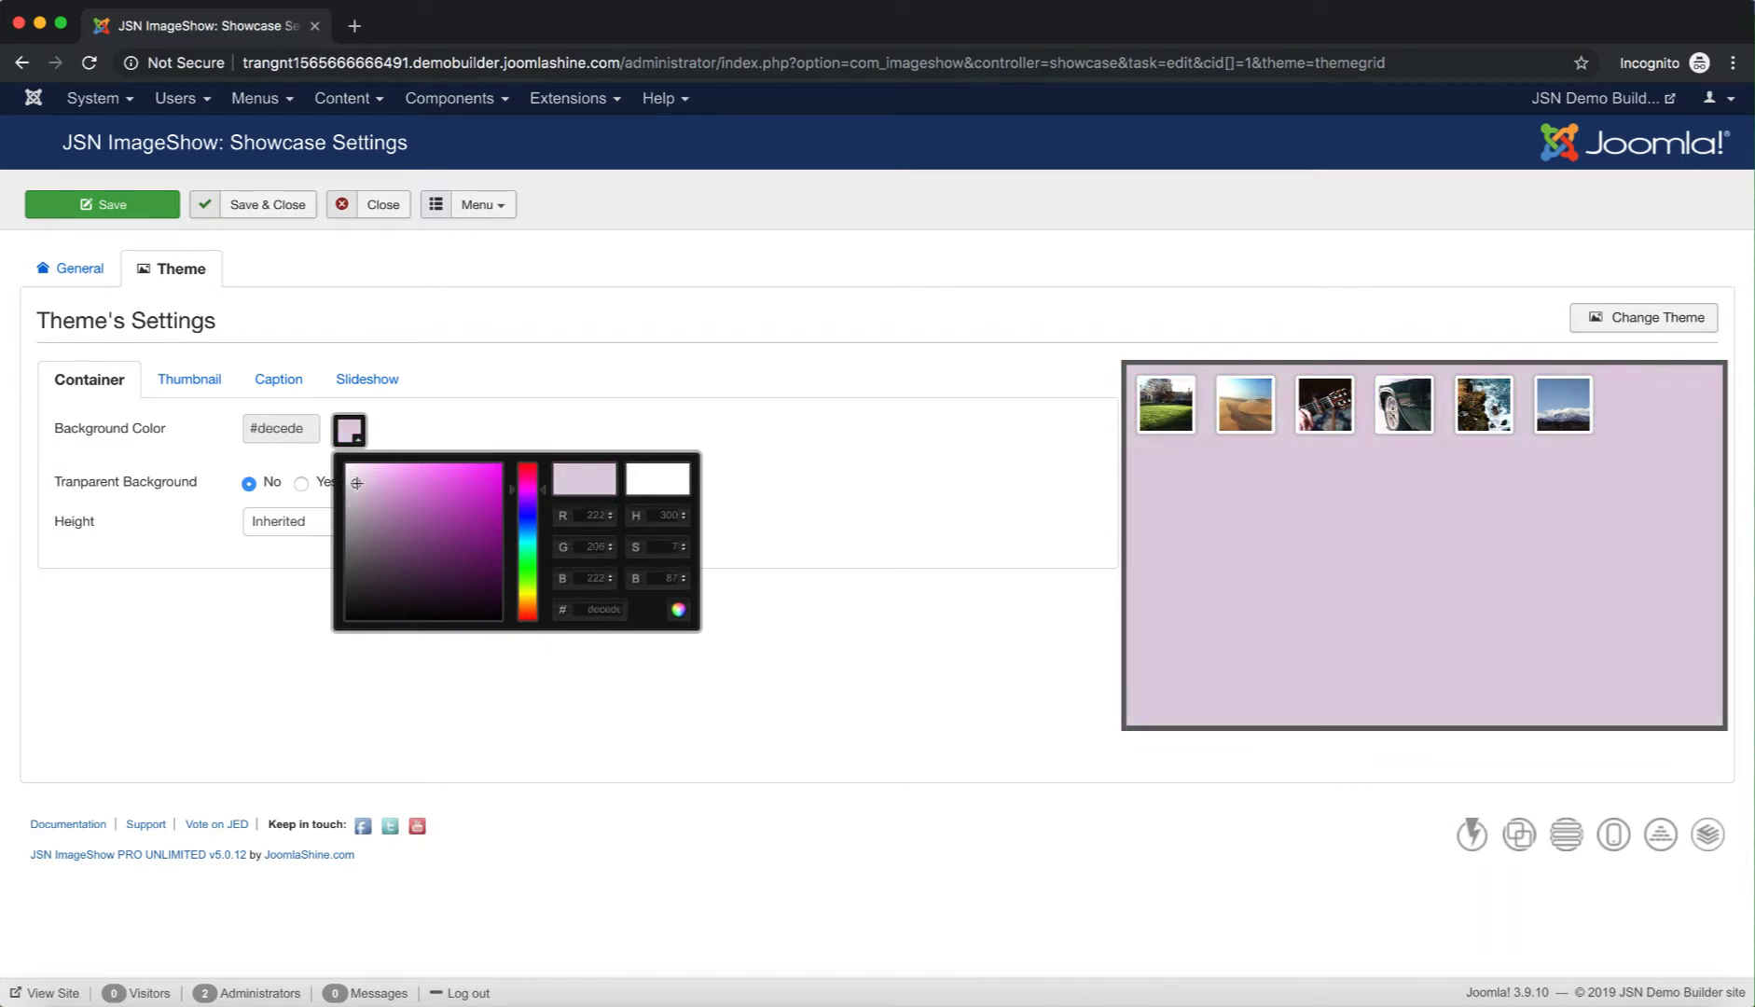
{"action": "left_click", "coordinate": [546, 403]}
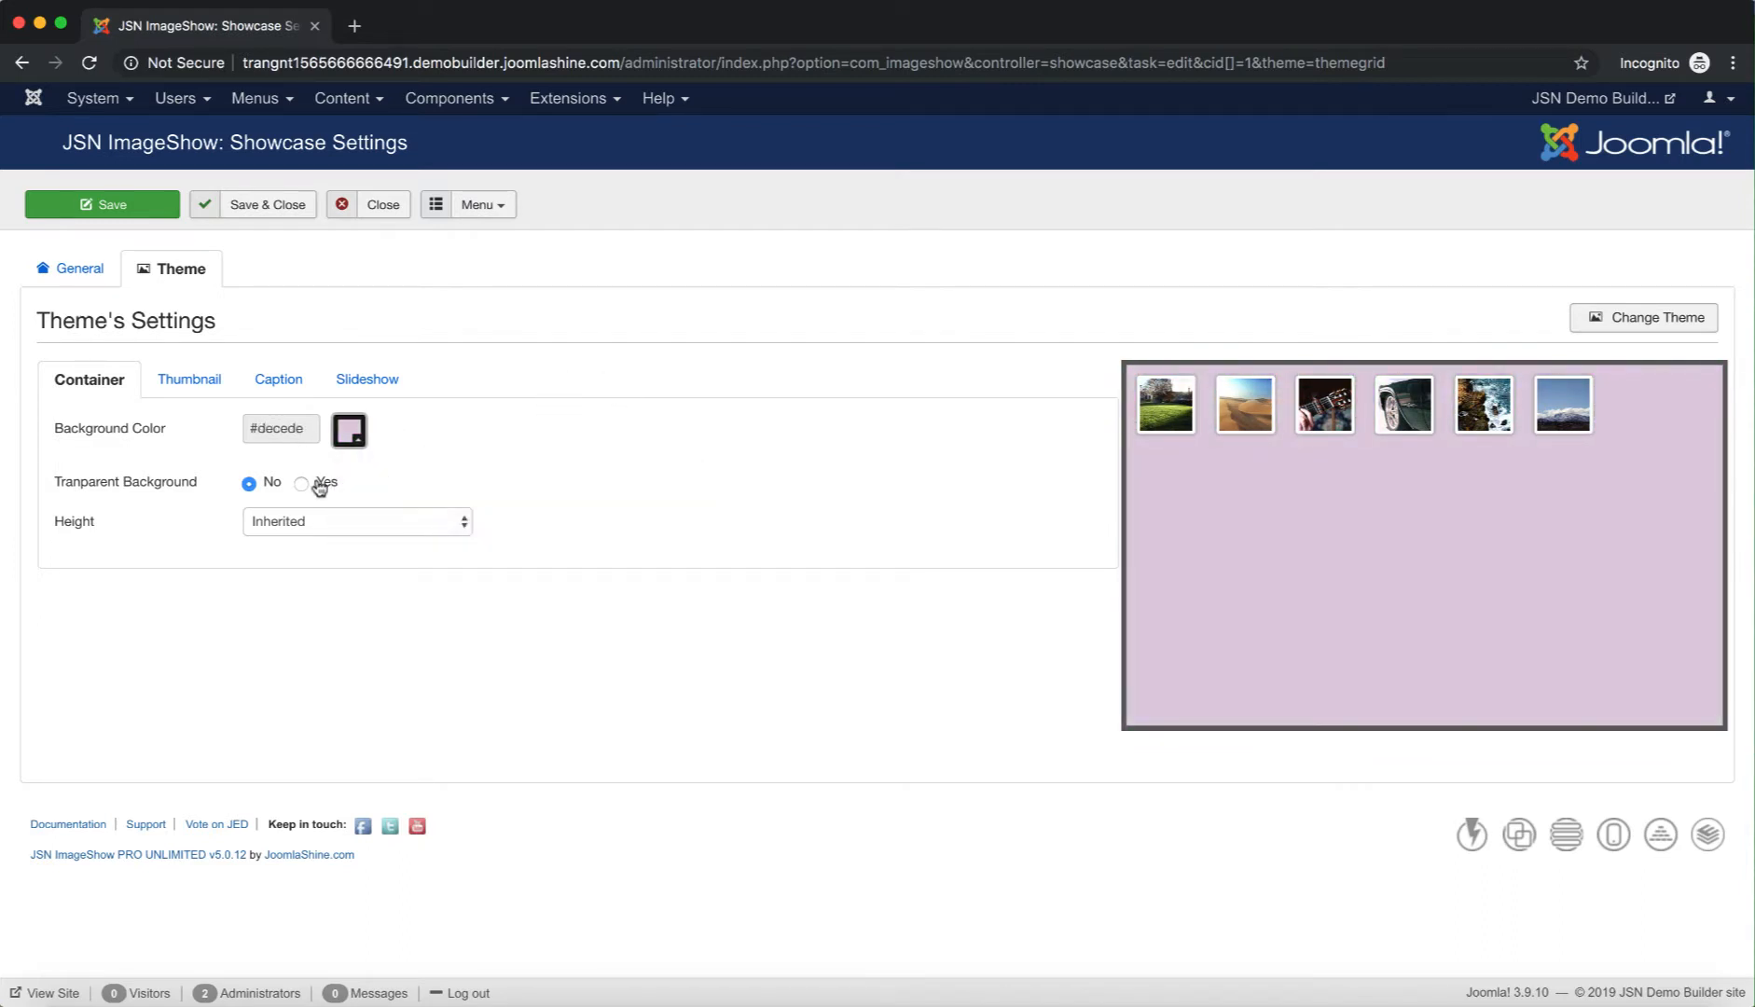
- Try the container's transparent background, switch it back to No, and check the available height types
{"action": "mouse_move", "coordinate": [129, 494]}
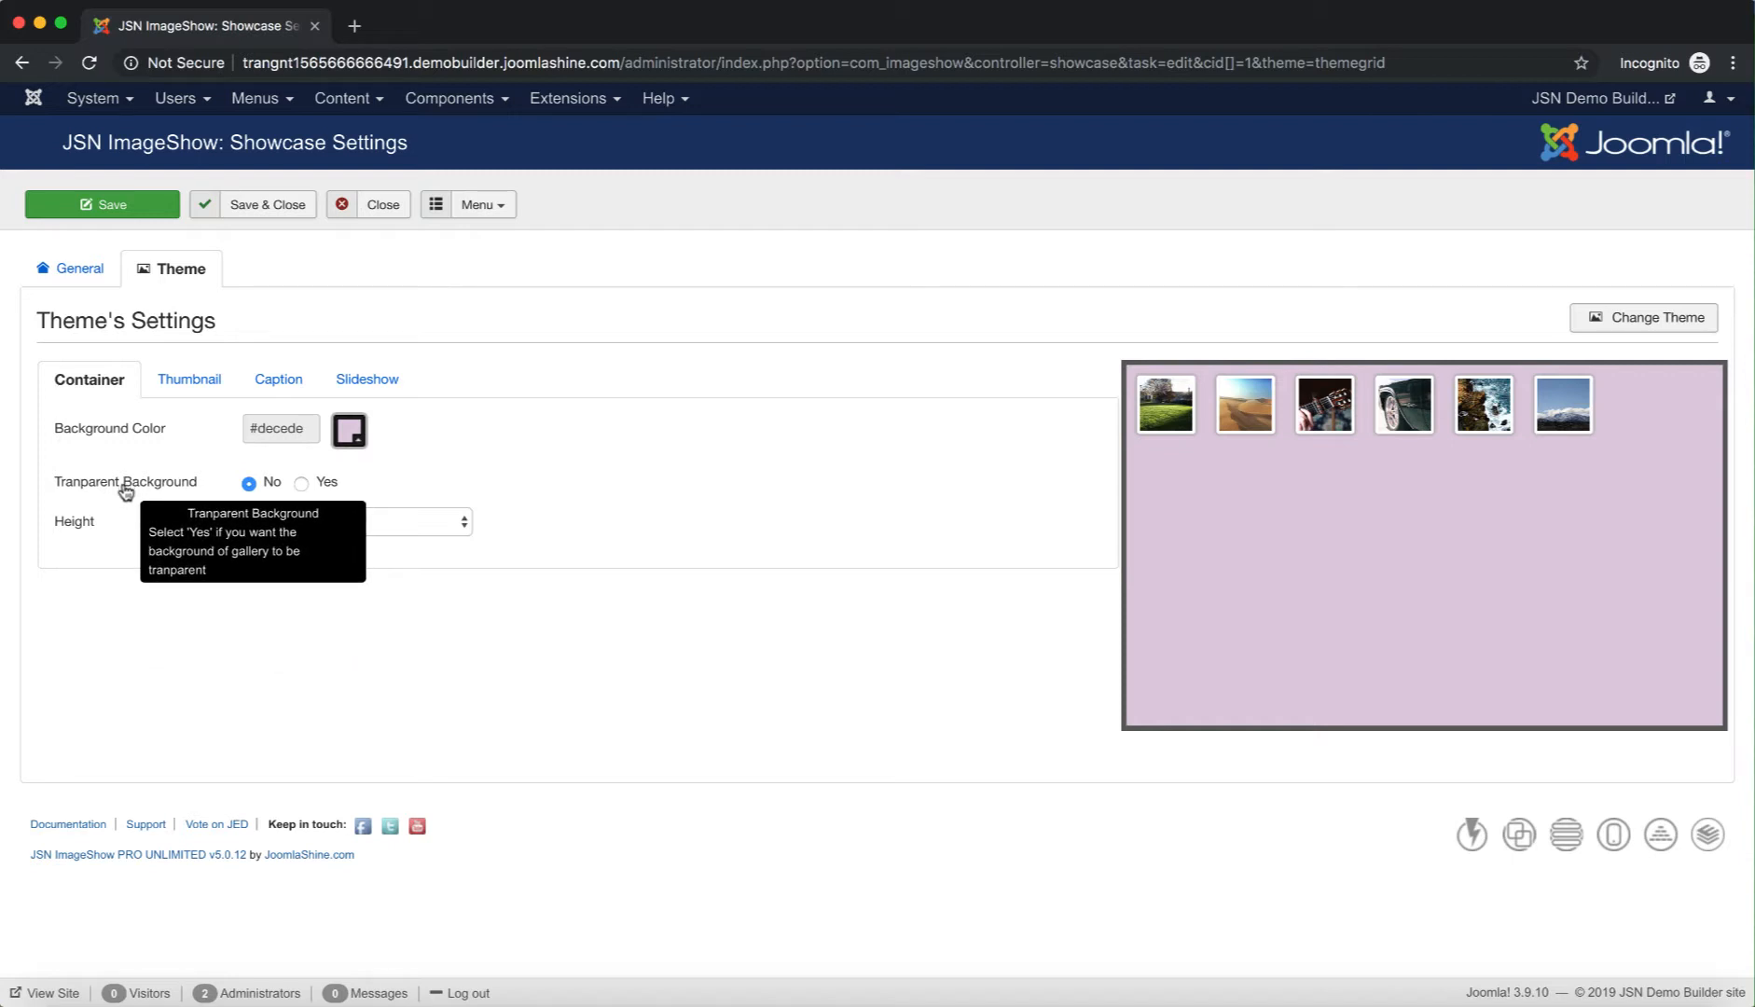
{"action": "left_click", "coordinate": [300, 483]}
{"action": "left_click", "coordinate": [249, 484]}
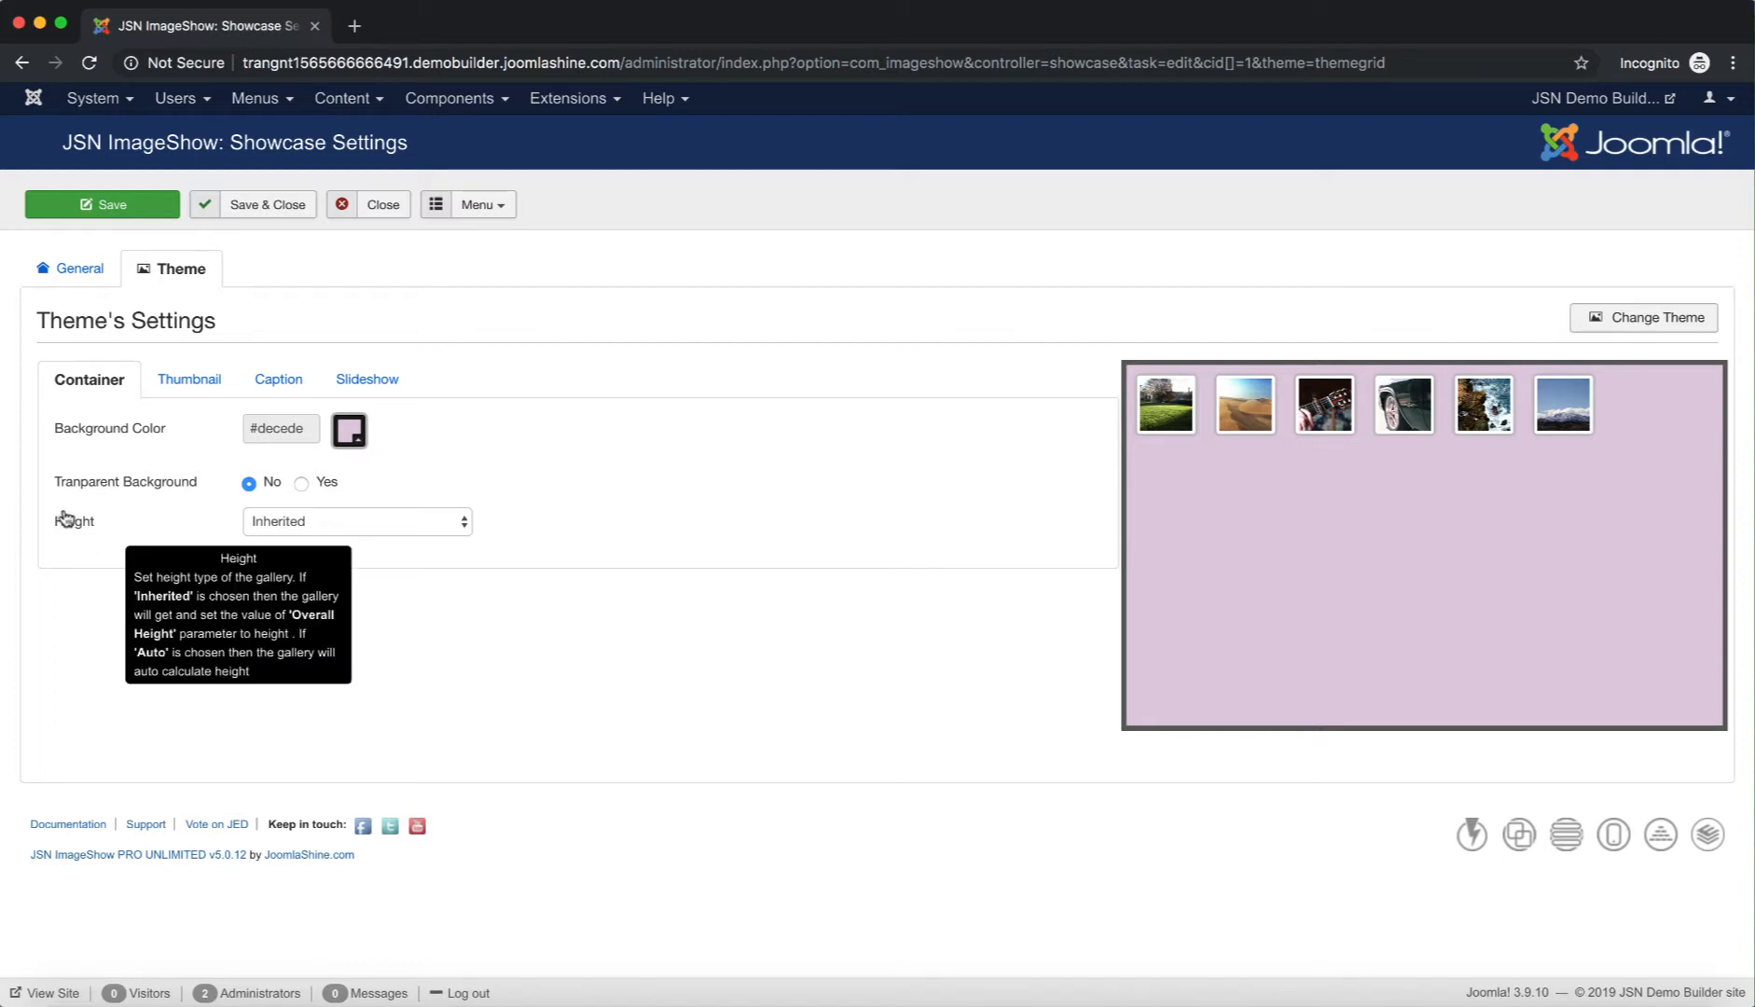
{"action": "left_click", "coordinate": [417, 533]}
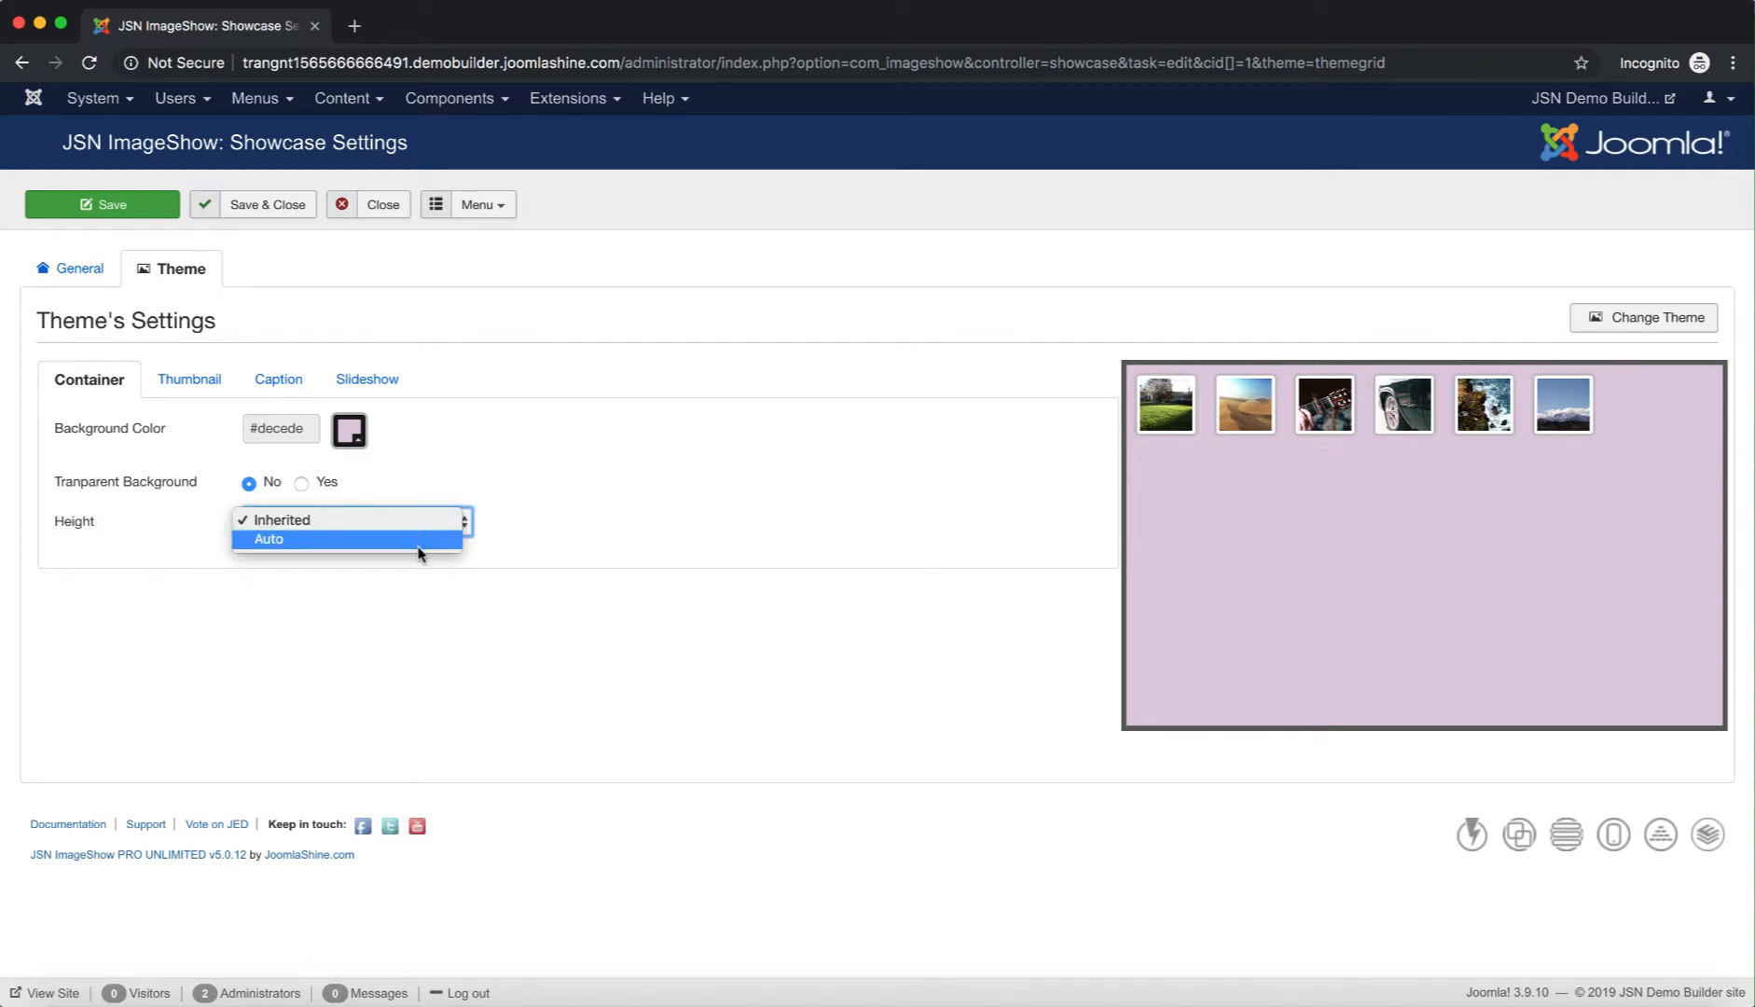
{"action": "left_click", "coordinate": [522, 552]}
{"action": "mouse_move", "coordinate": [86, 516]}
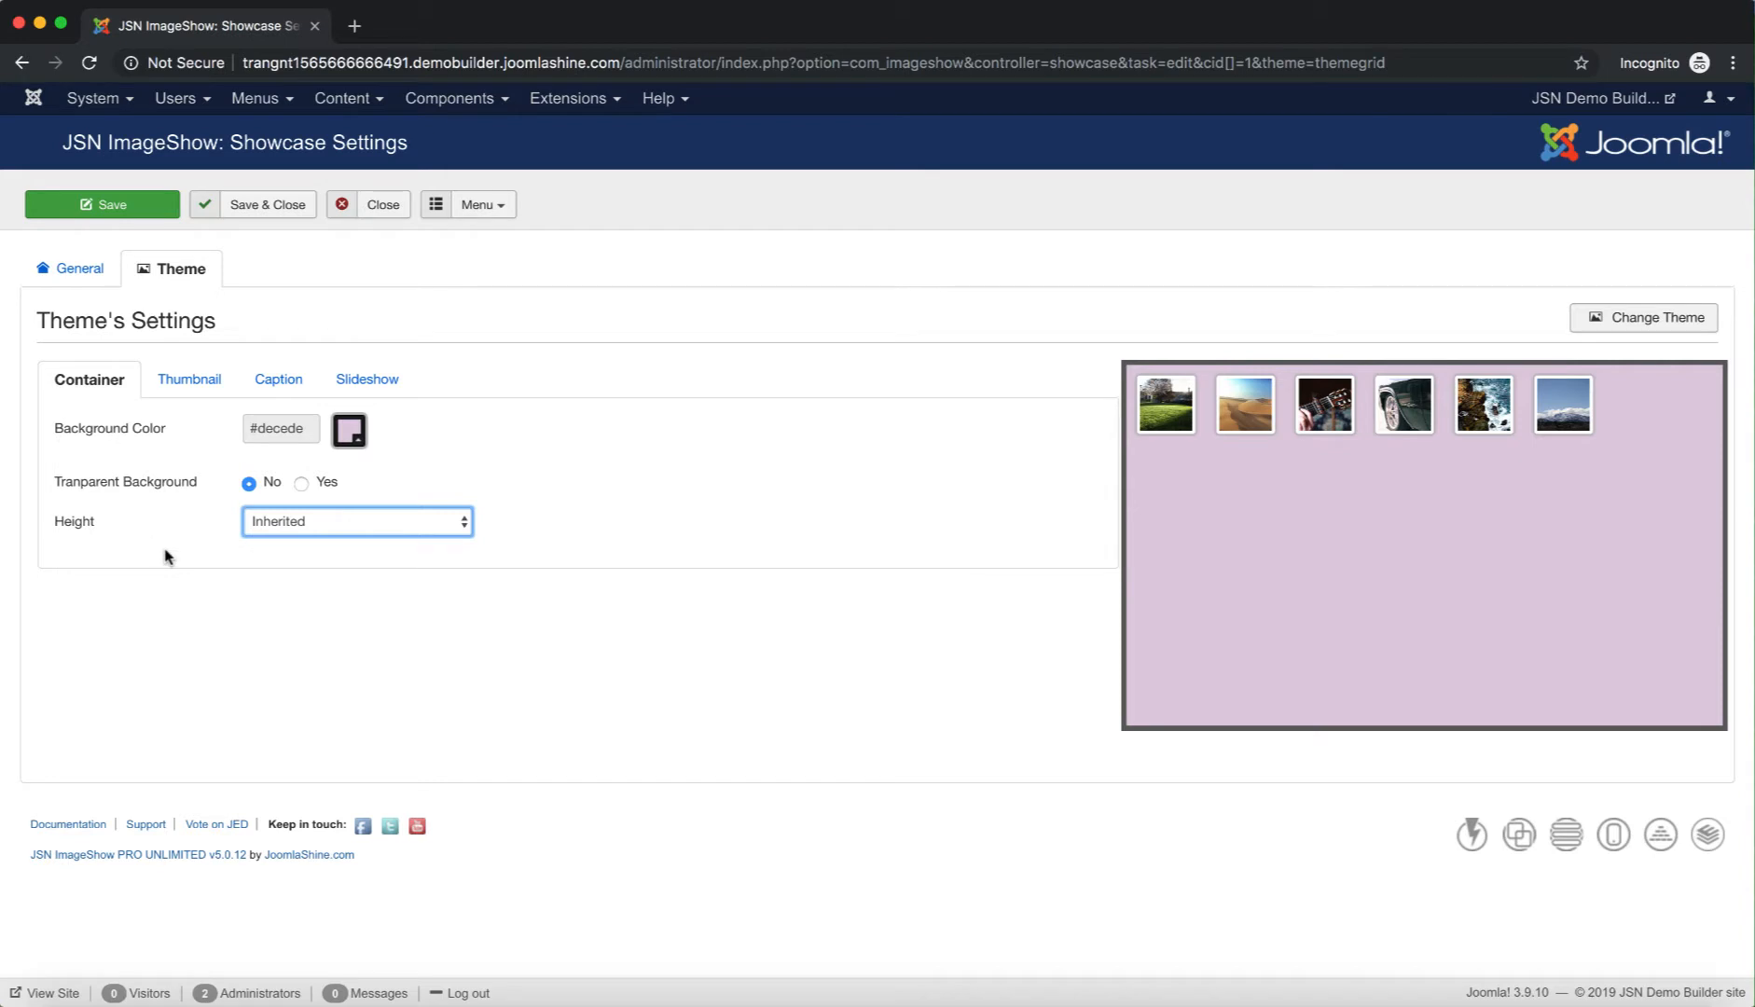
{"action": "left_click", "coordinate": [168, 556]}
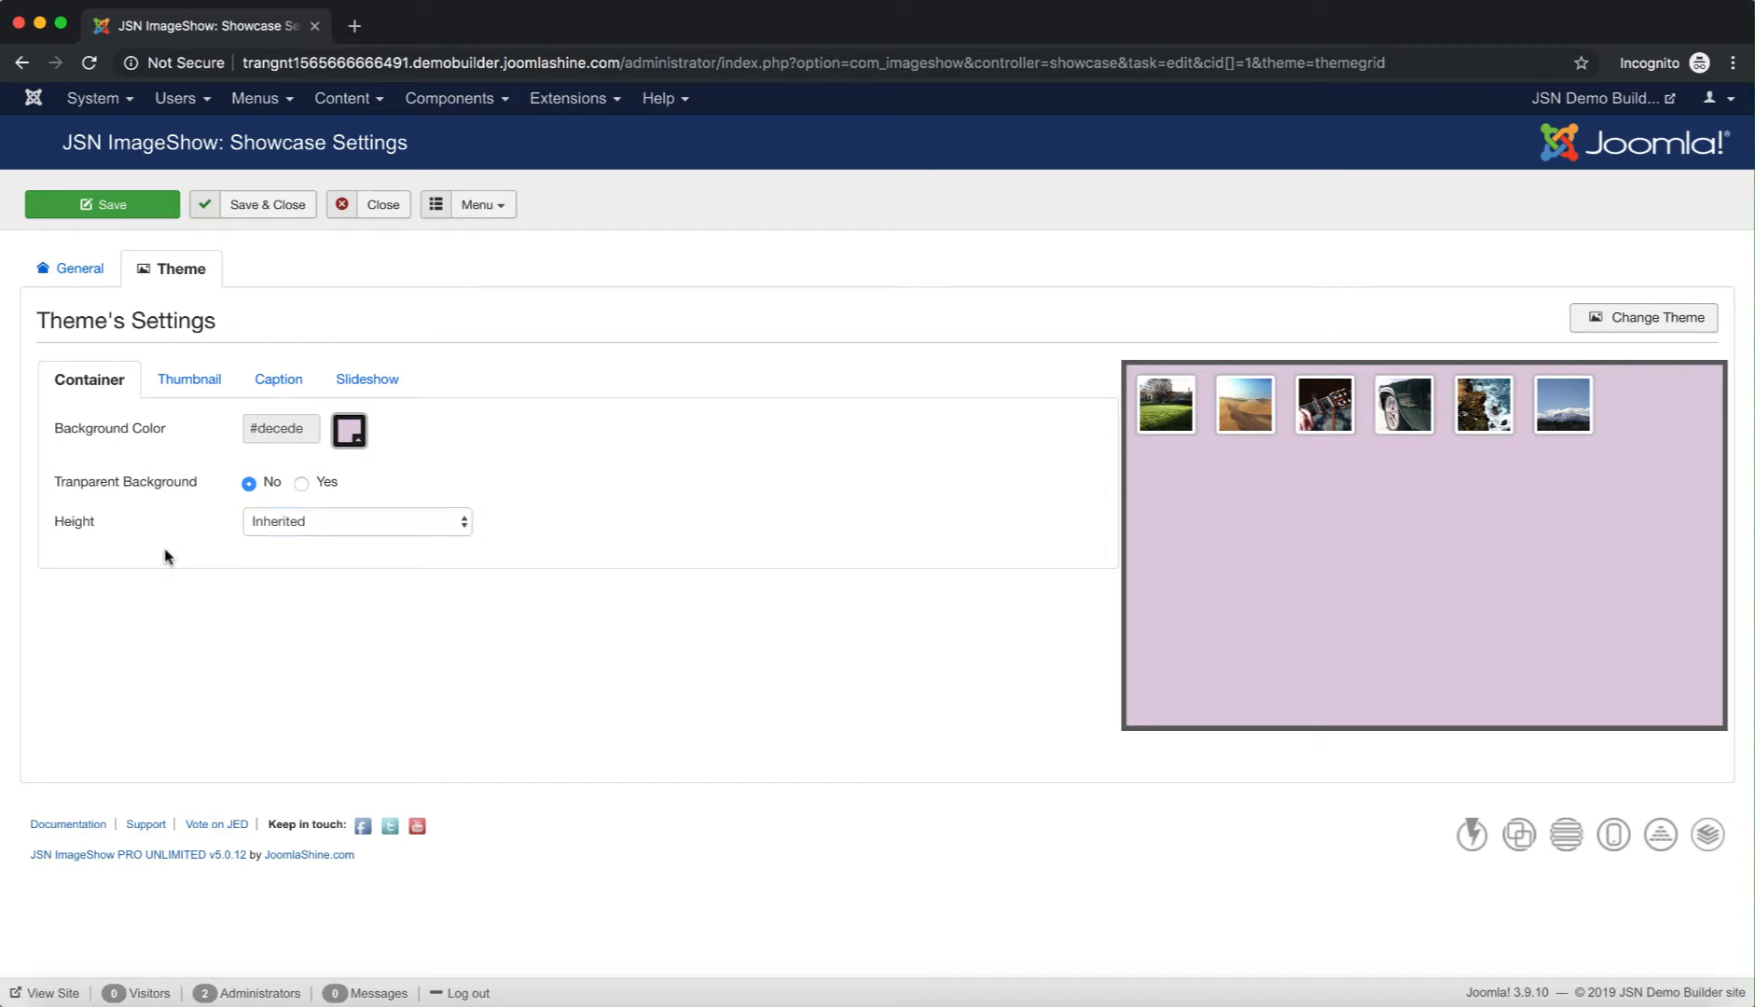
- Set the thumbnails' images source to Original Images and review the thumbnail layout options, keeping Fixed
{"action": "left_click", "coordinate": [192, 389]}
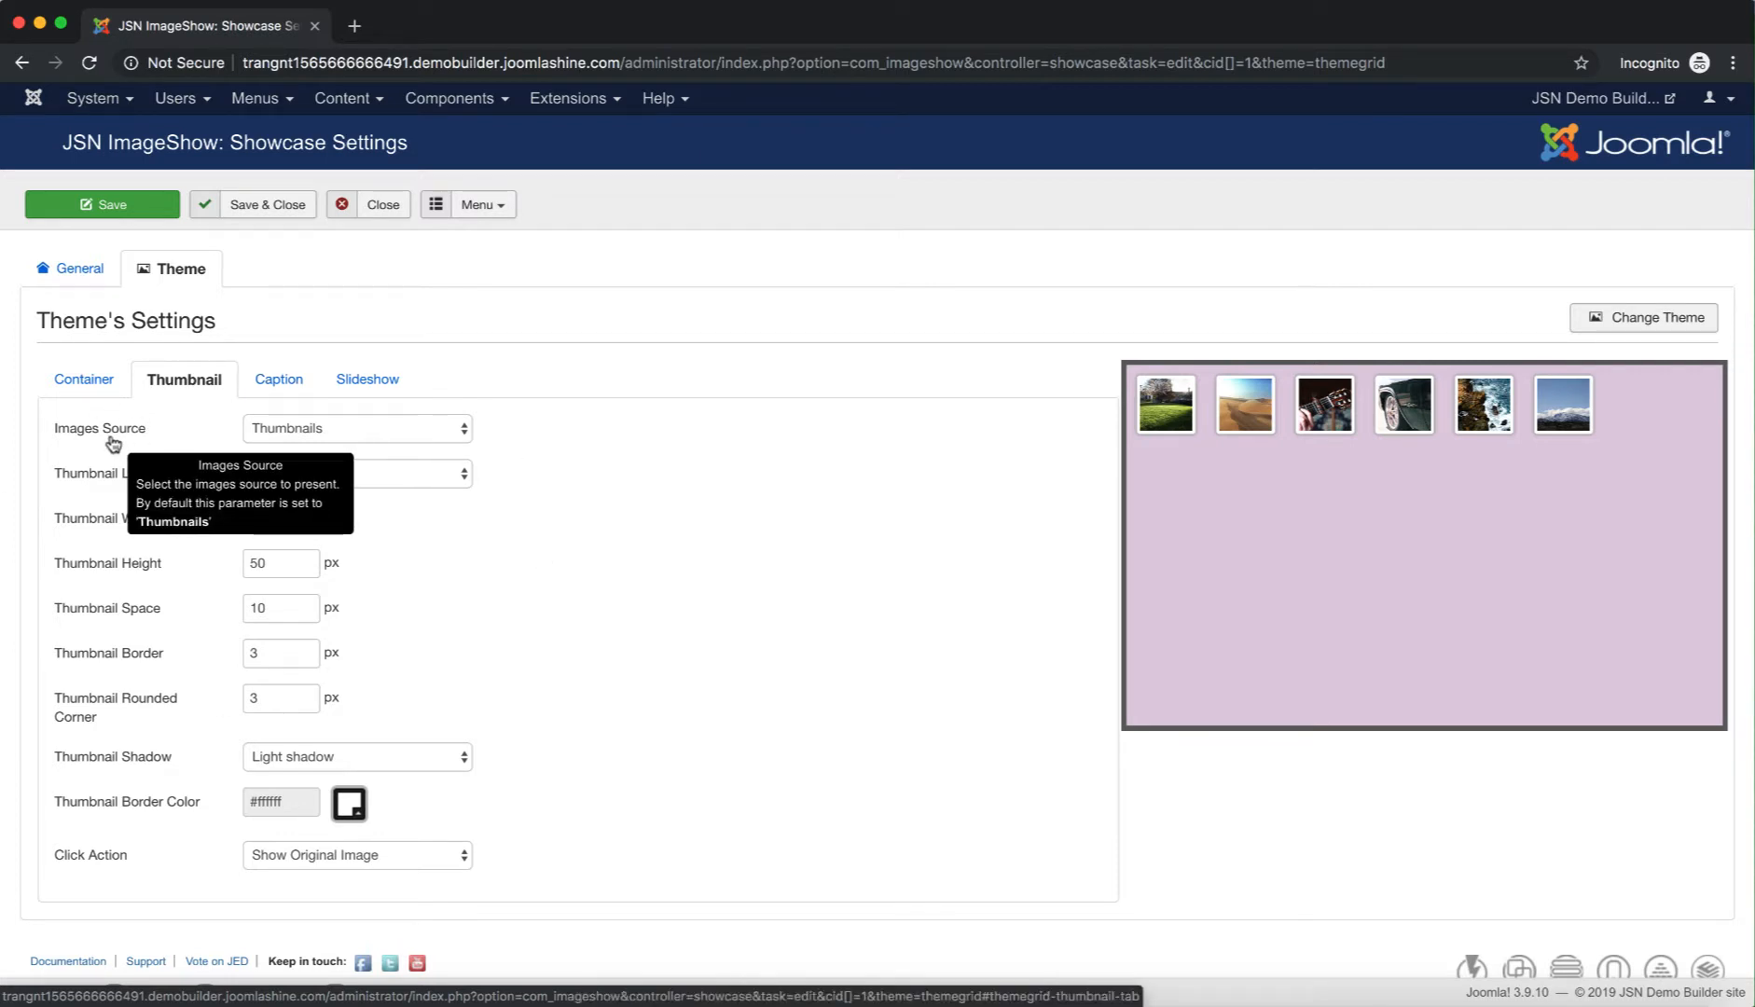
{"action": "left_click", "coordinate": [418, 435]}
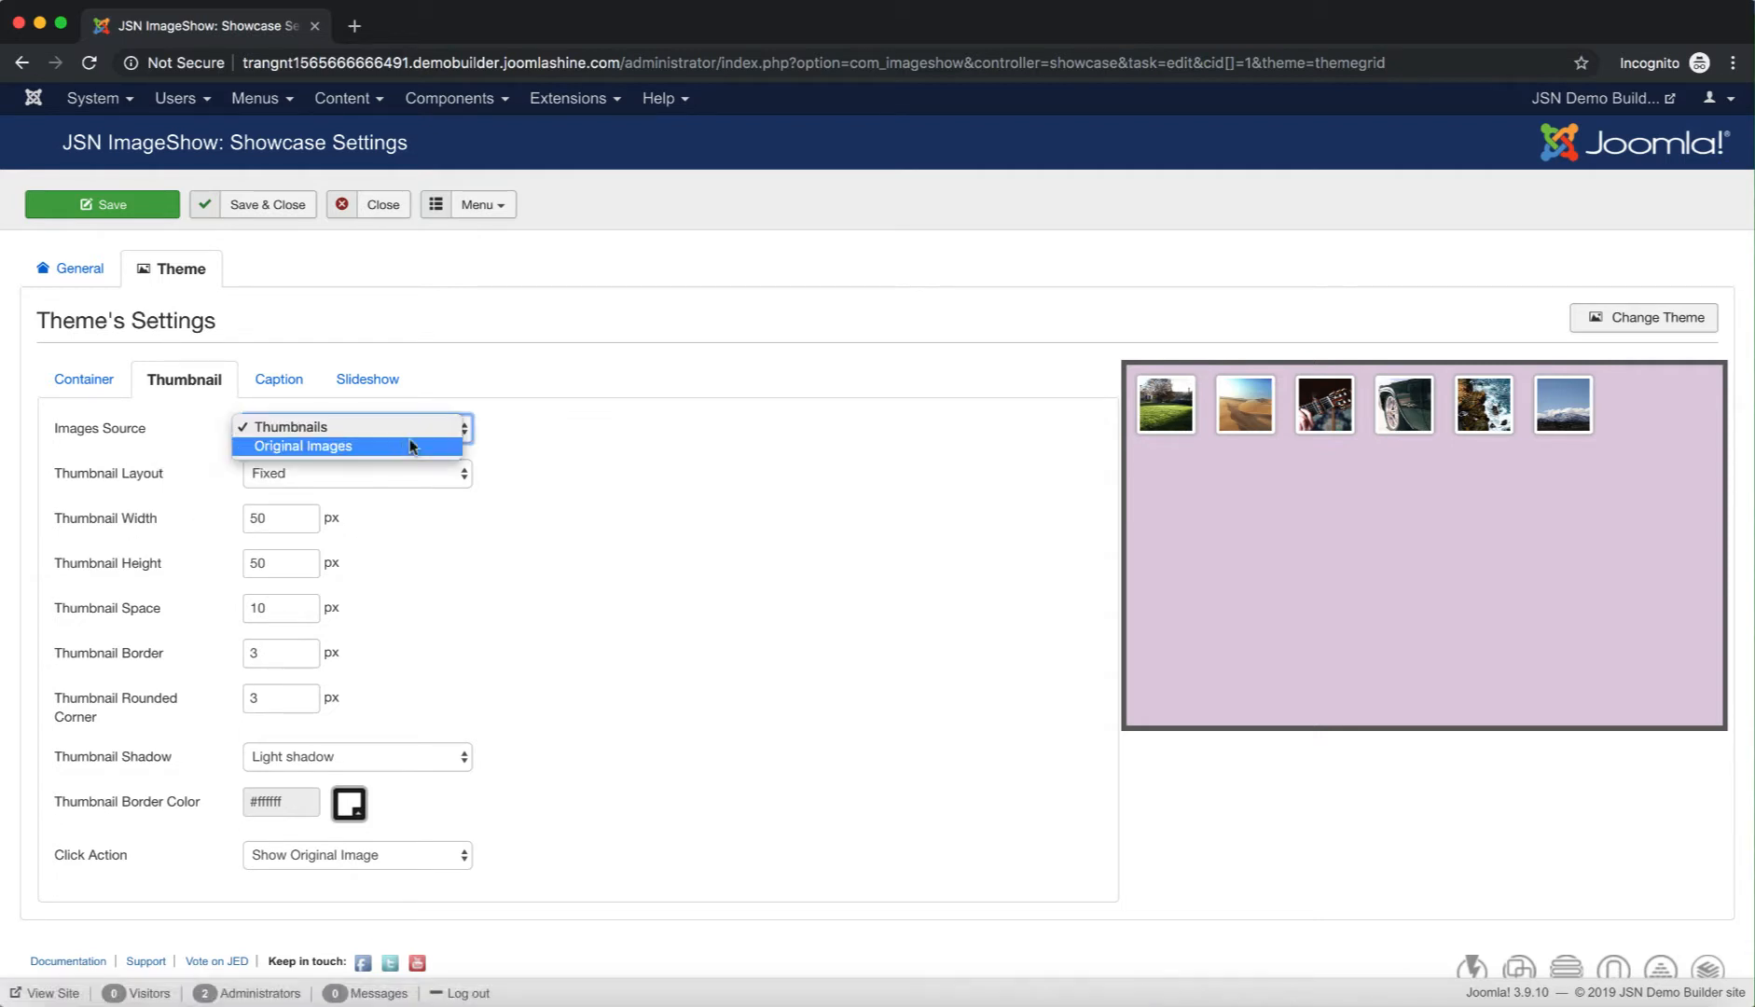
{"action": "left_click", "coordinate": [411, 446]}
{"action": "left_click", "coordinate": [424, 438]}
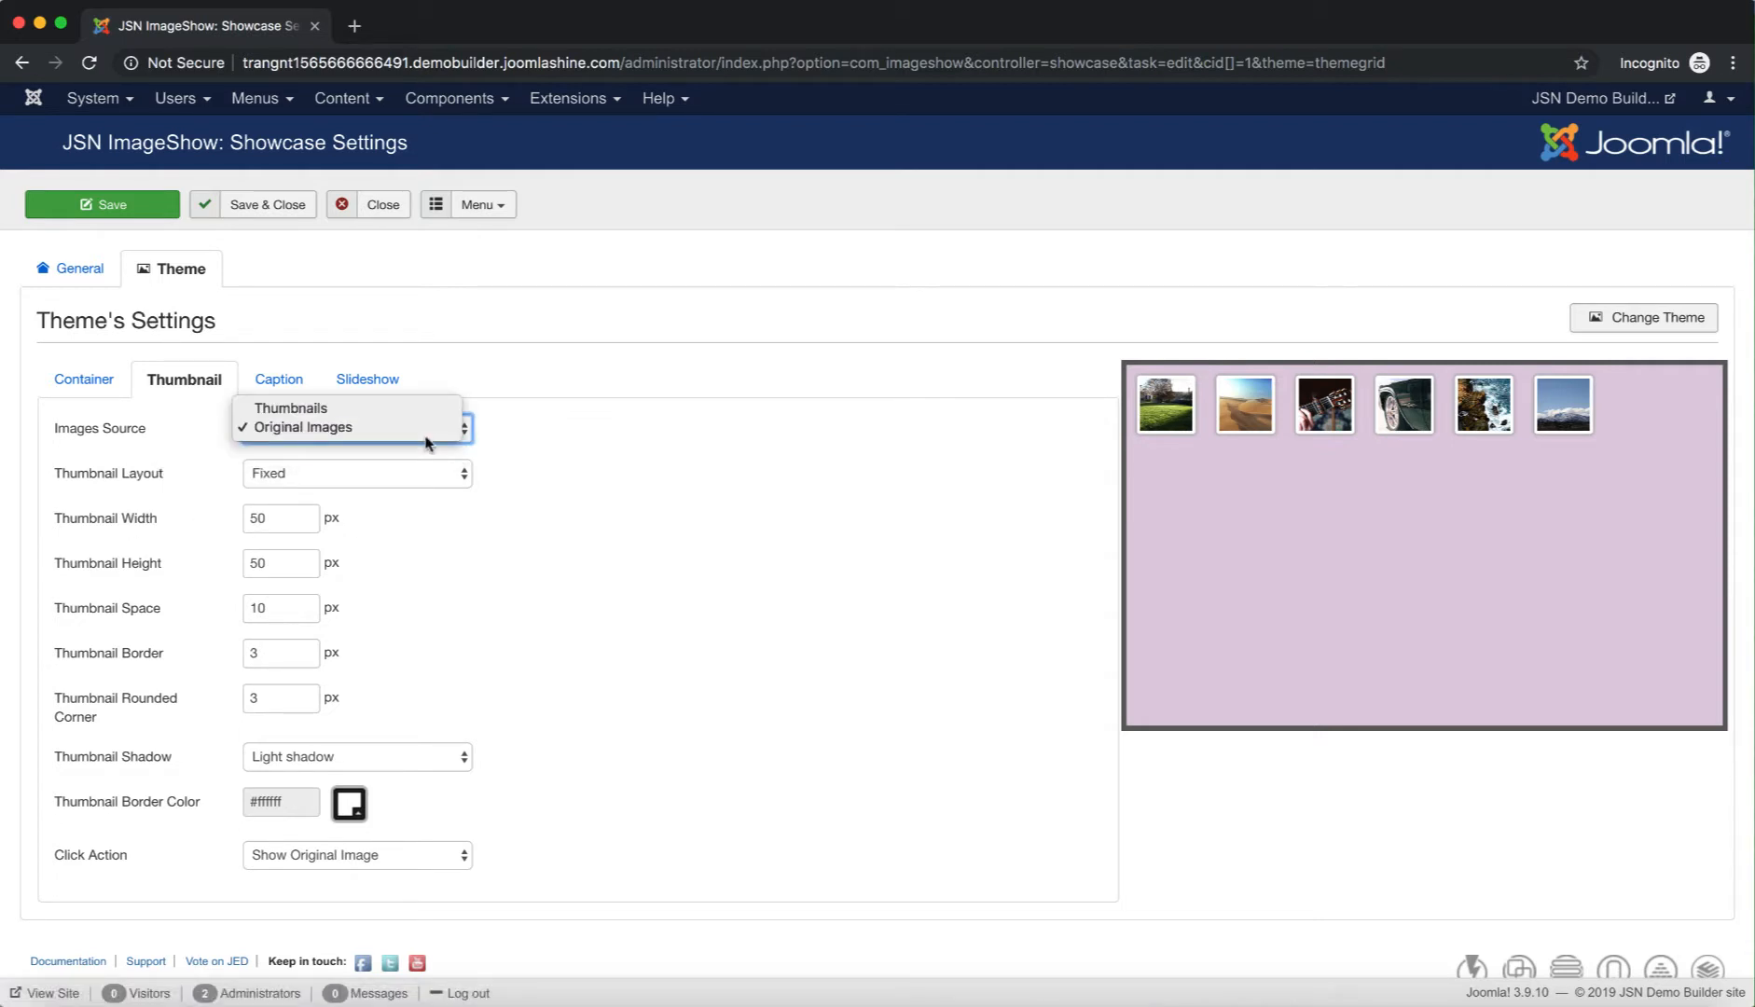
{"action": "left_click", "coordinate": [543, 440]}
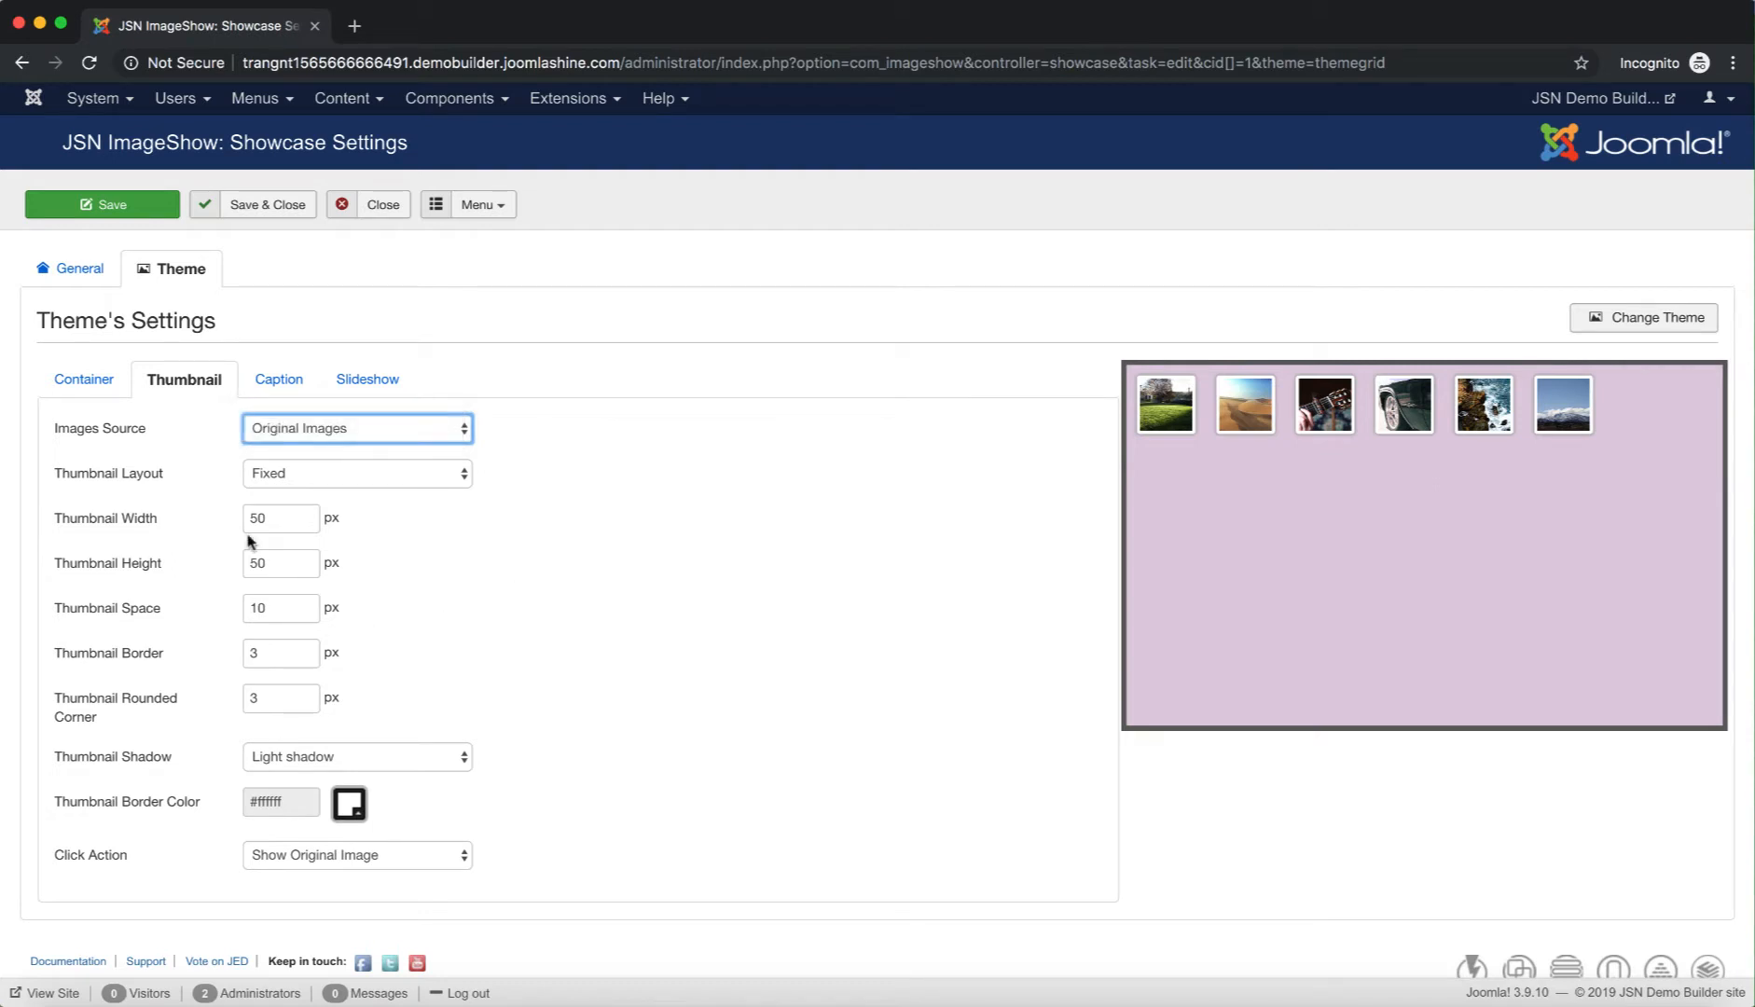
{"action": "mouse_move", "coordinate": [136, 484]}
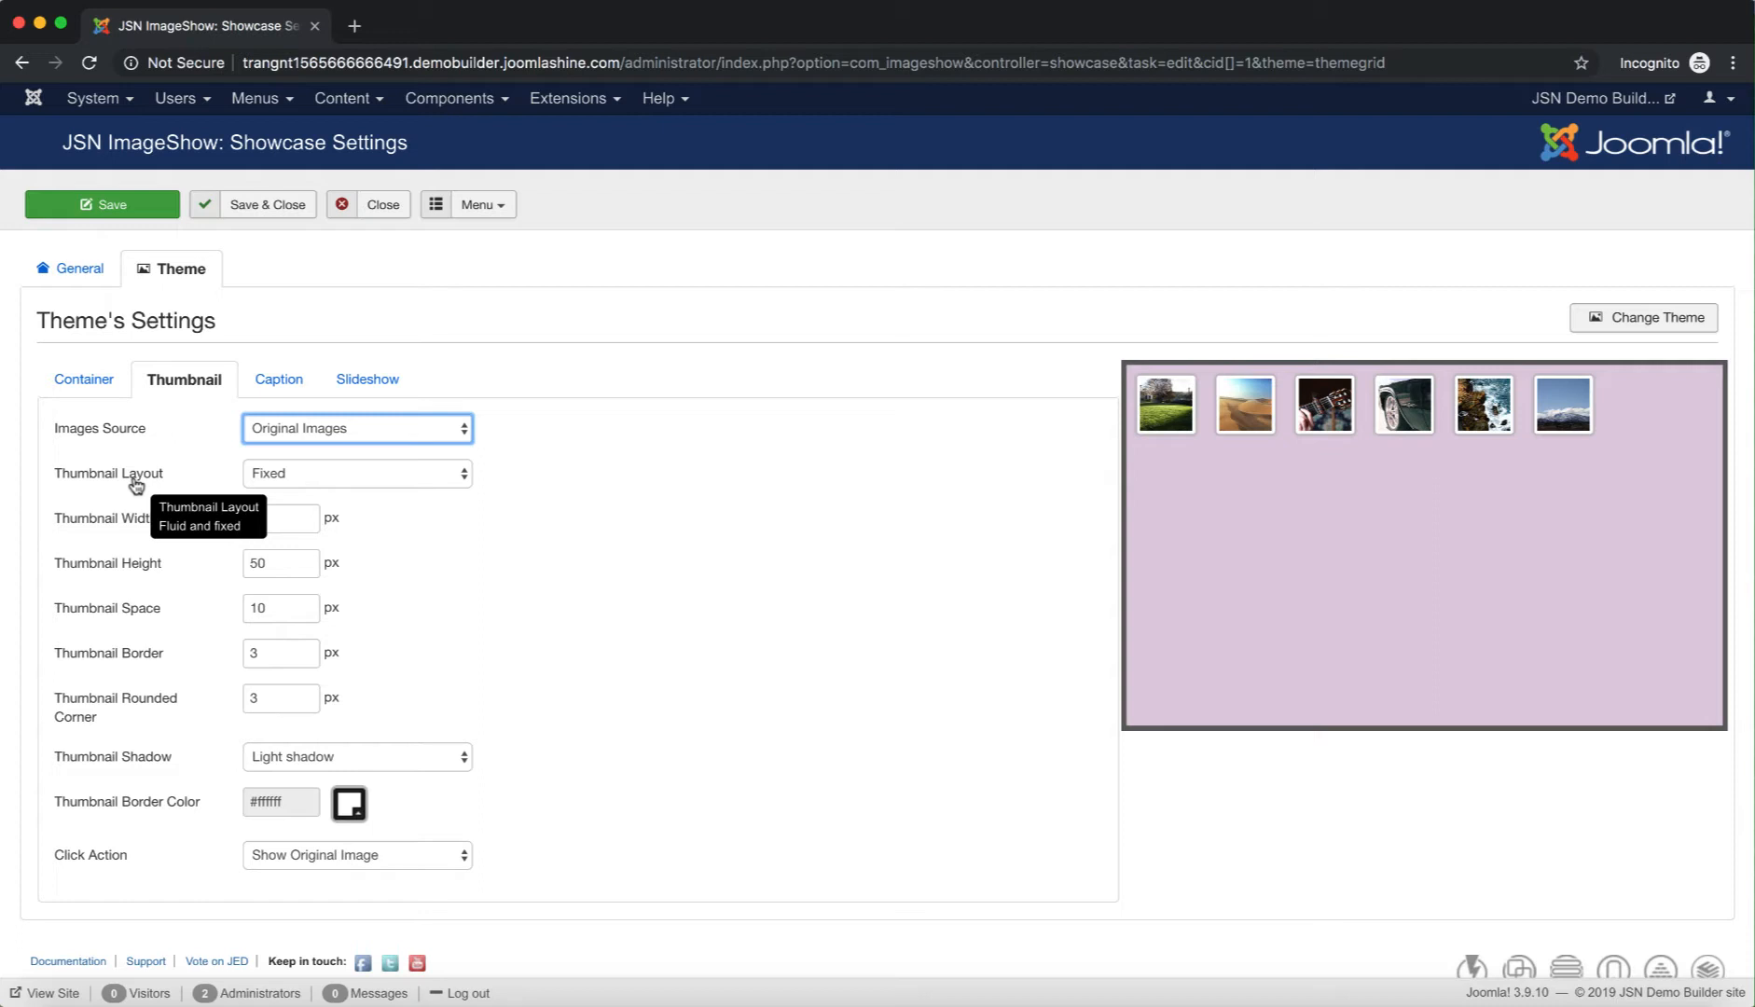
{"action": "left_click", "coordinate": [377, 481]}
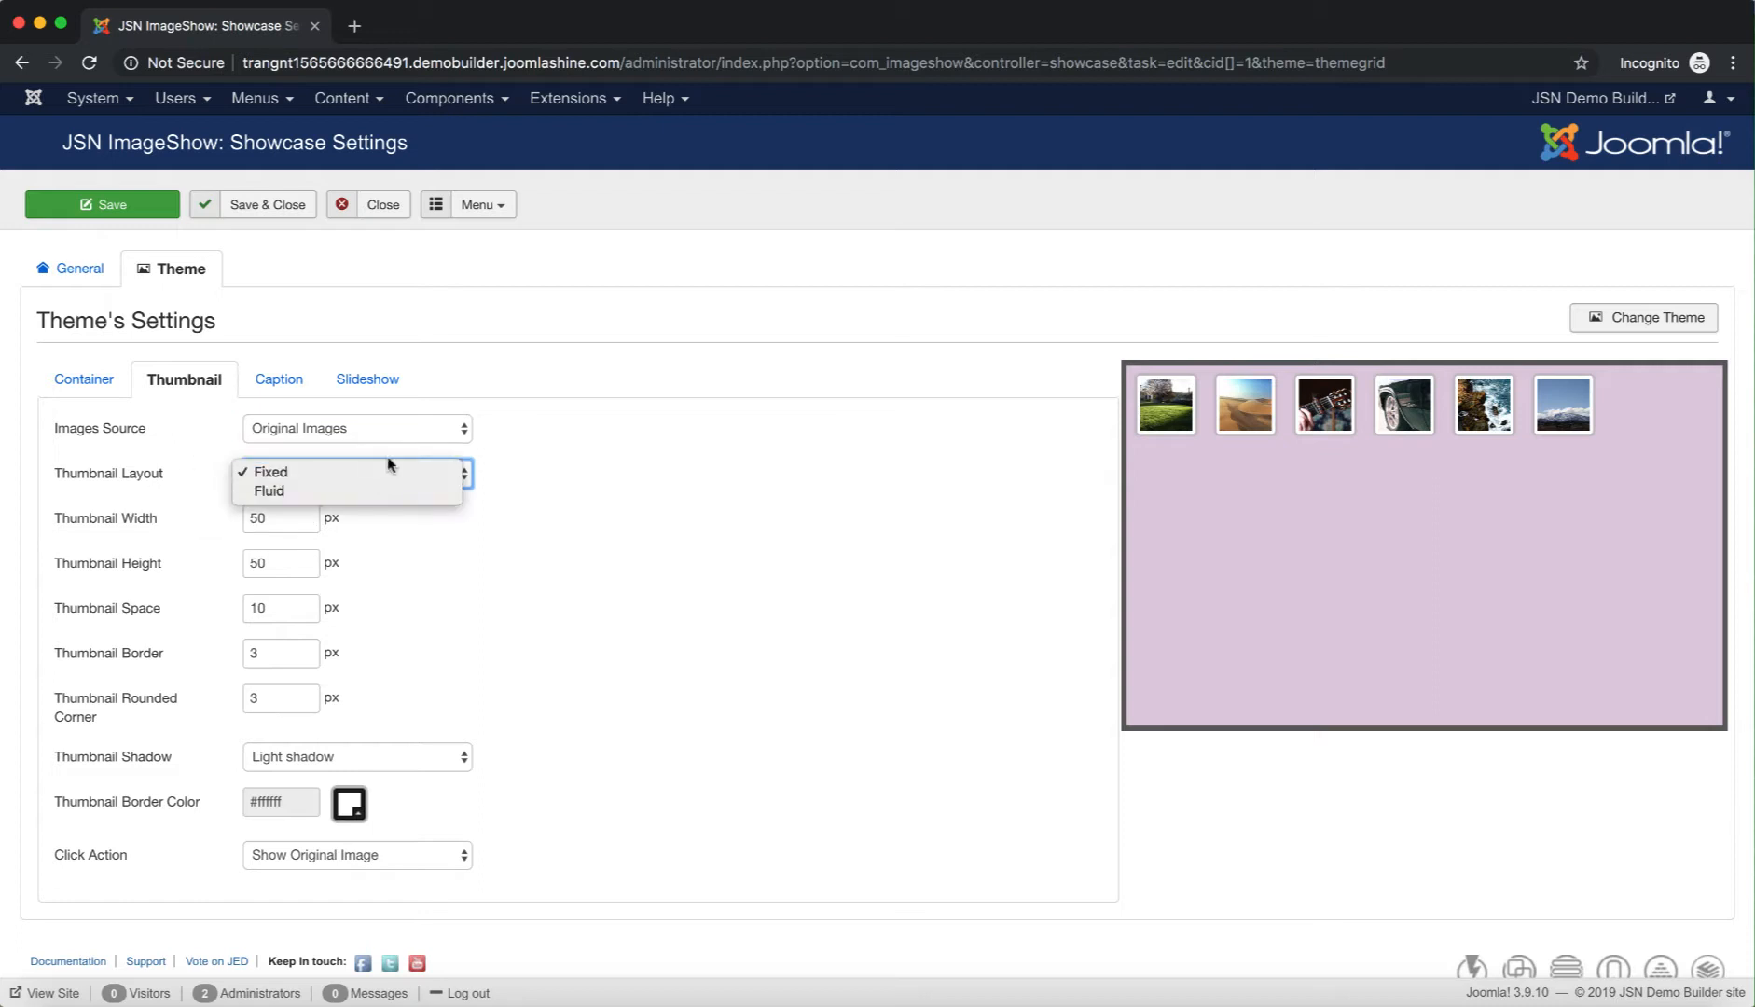
{"action": "left_click", "coordinate": [546, 512]}
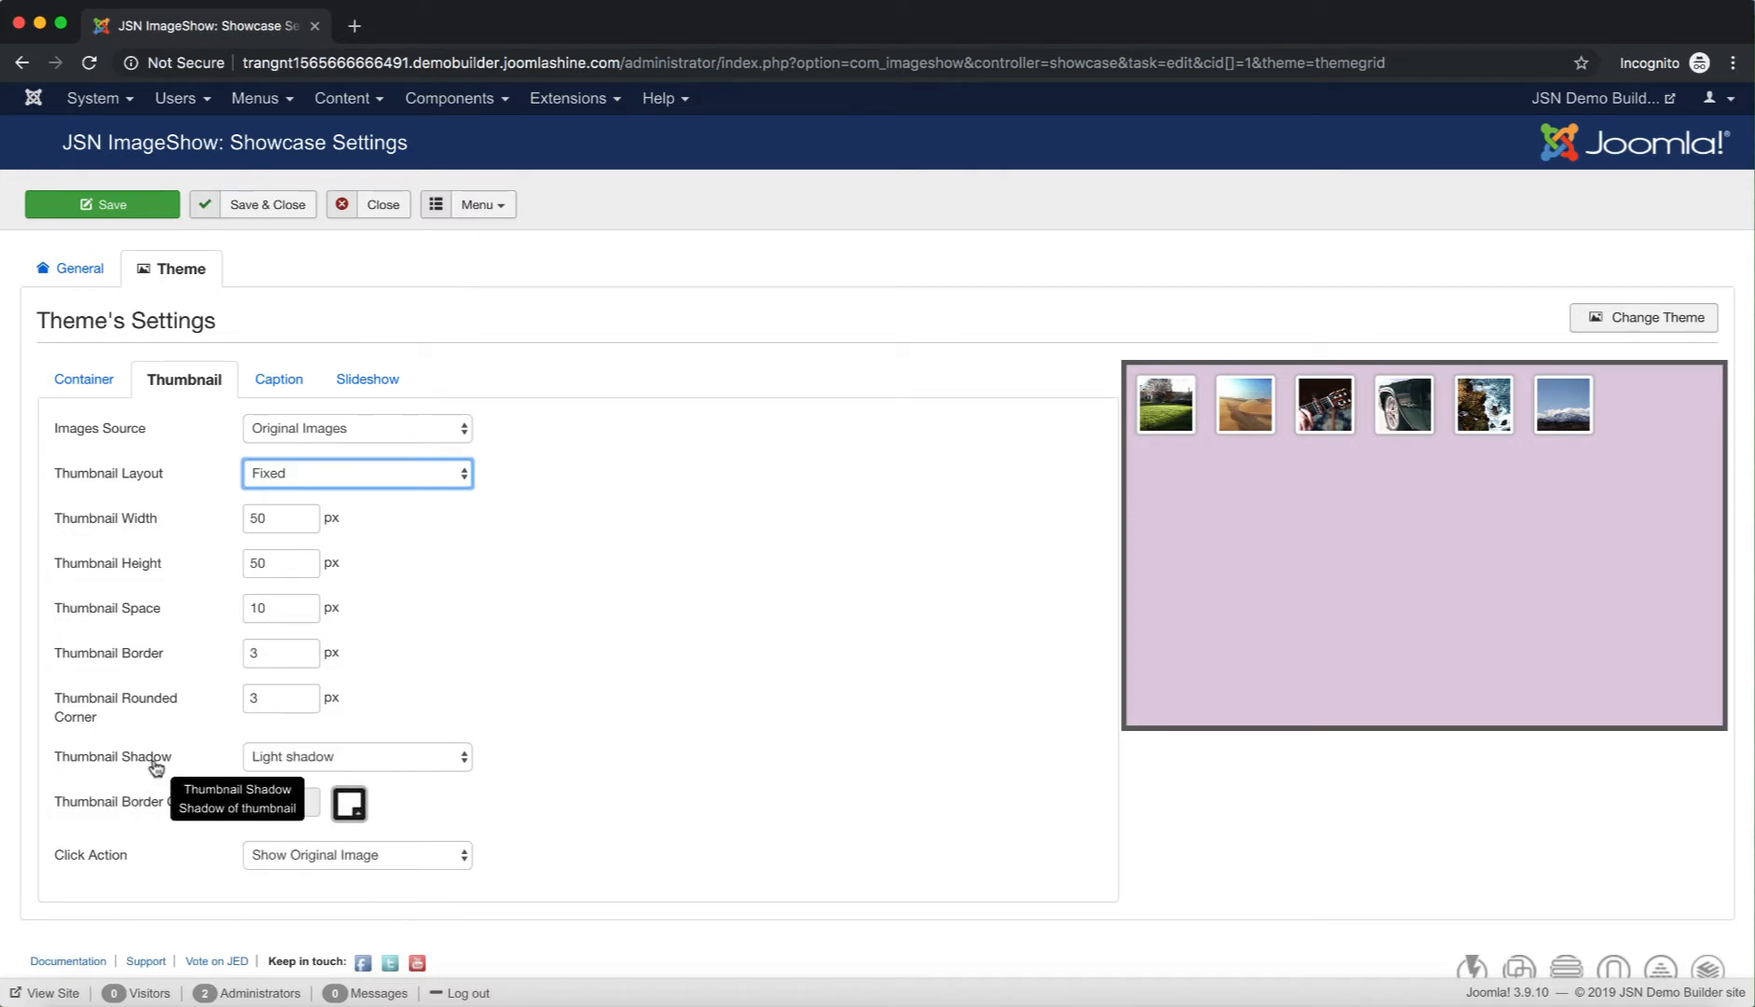
- Try the bold and light thumbnail shadows, and set the thumbnail shadow to No shadow
{"action": "left_click", "coordinate": [399, 757]}
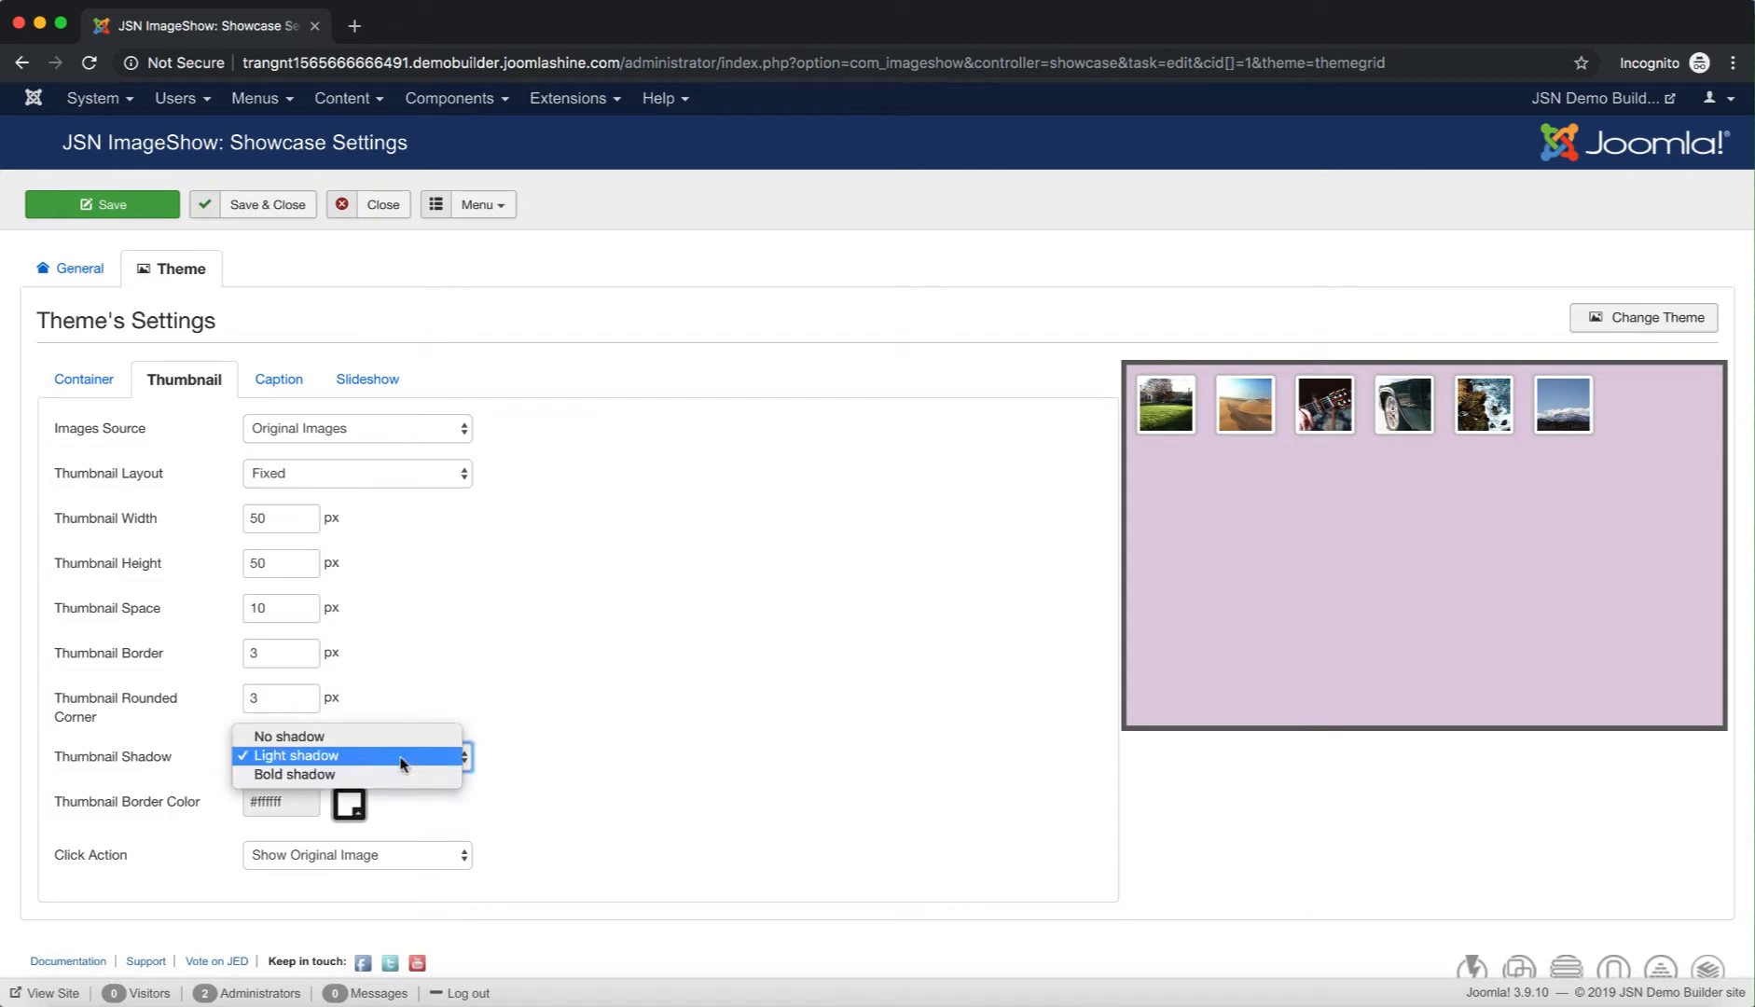
{"action": "left_click", "coordinate": [392, 774]}
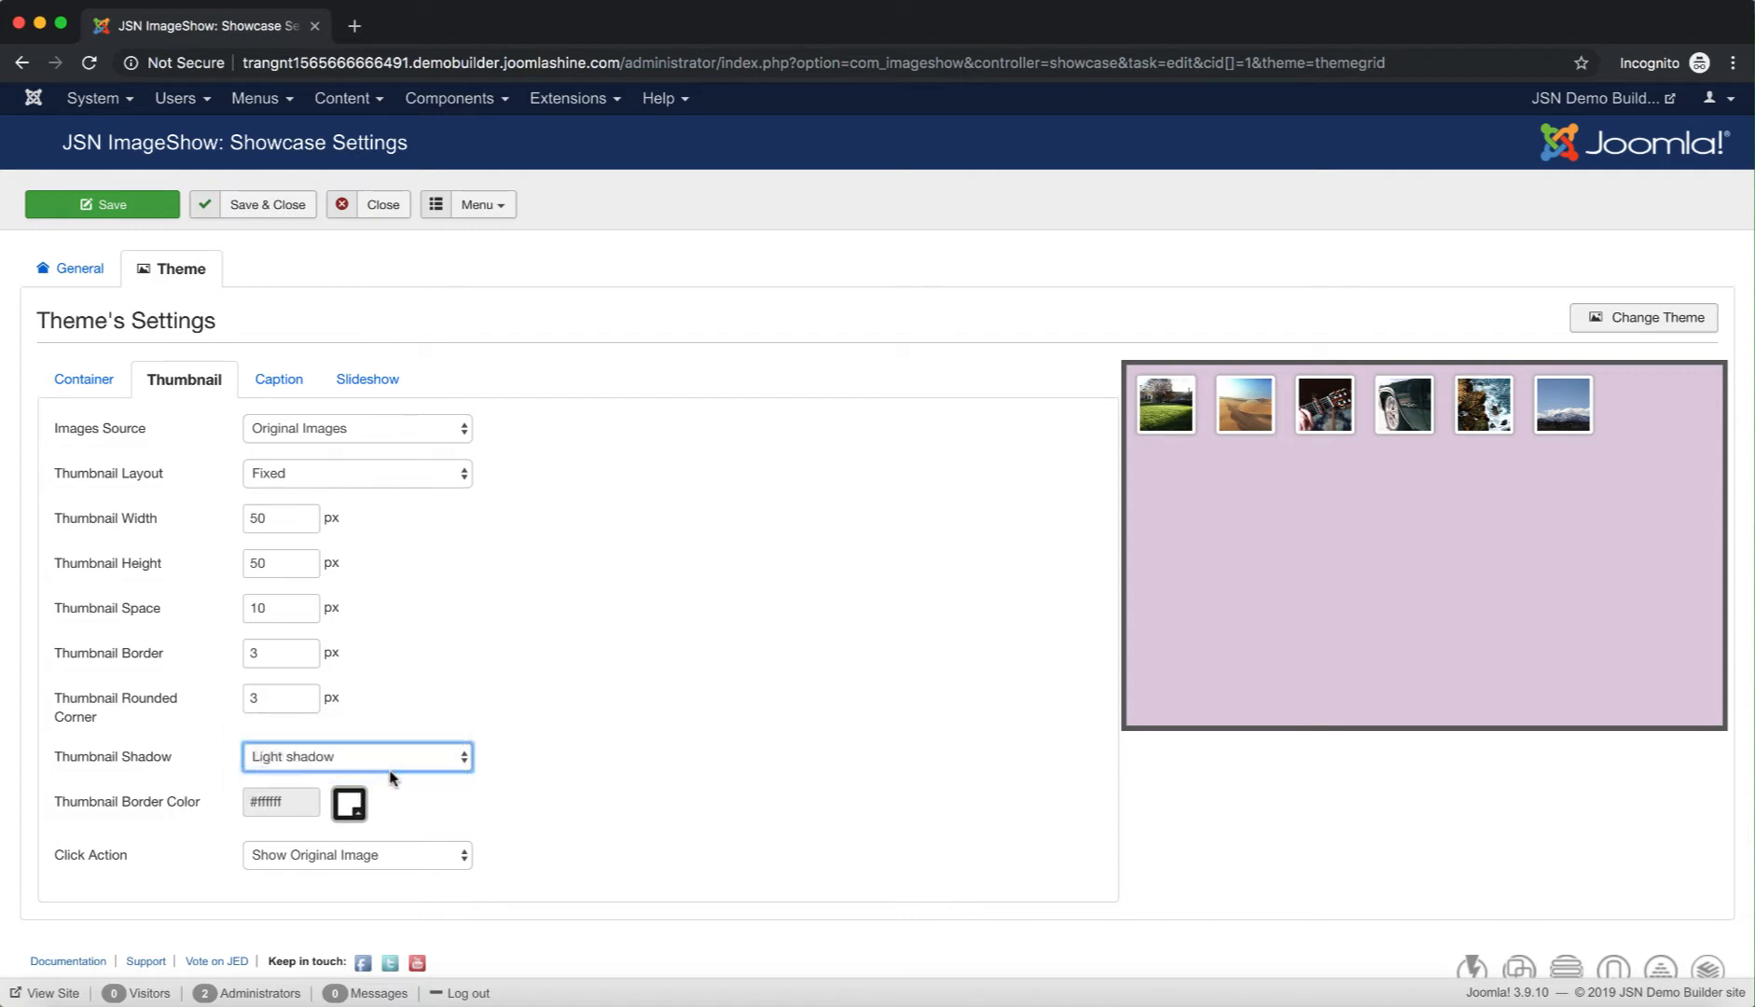
{"action": "left_click", "coordinate": [414, 756]}
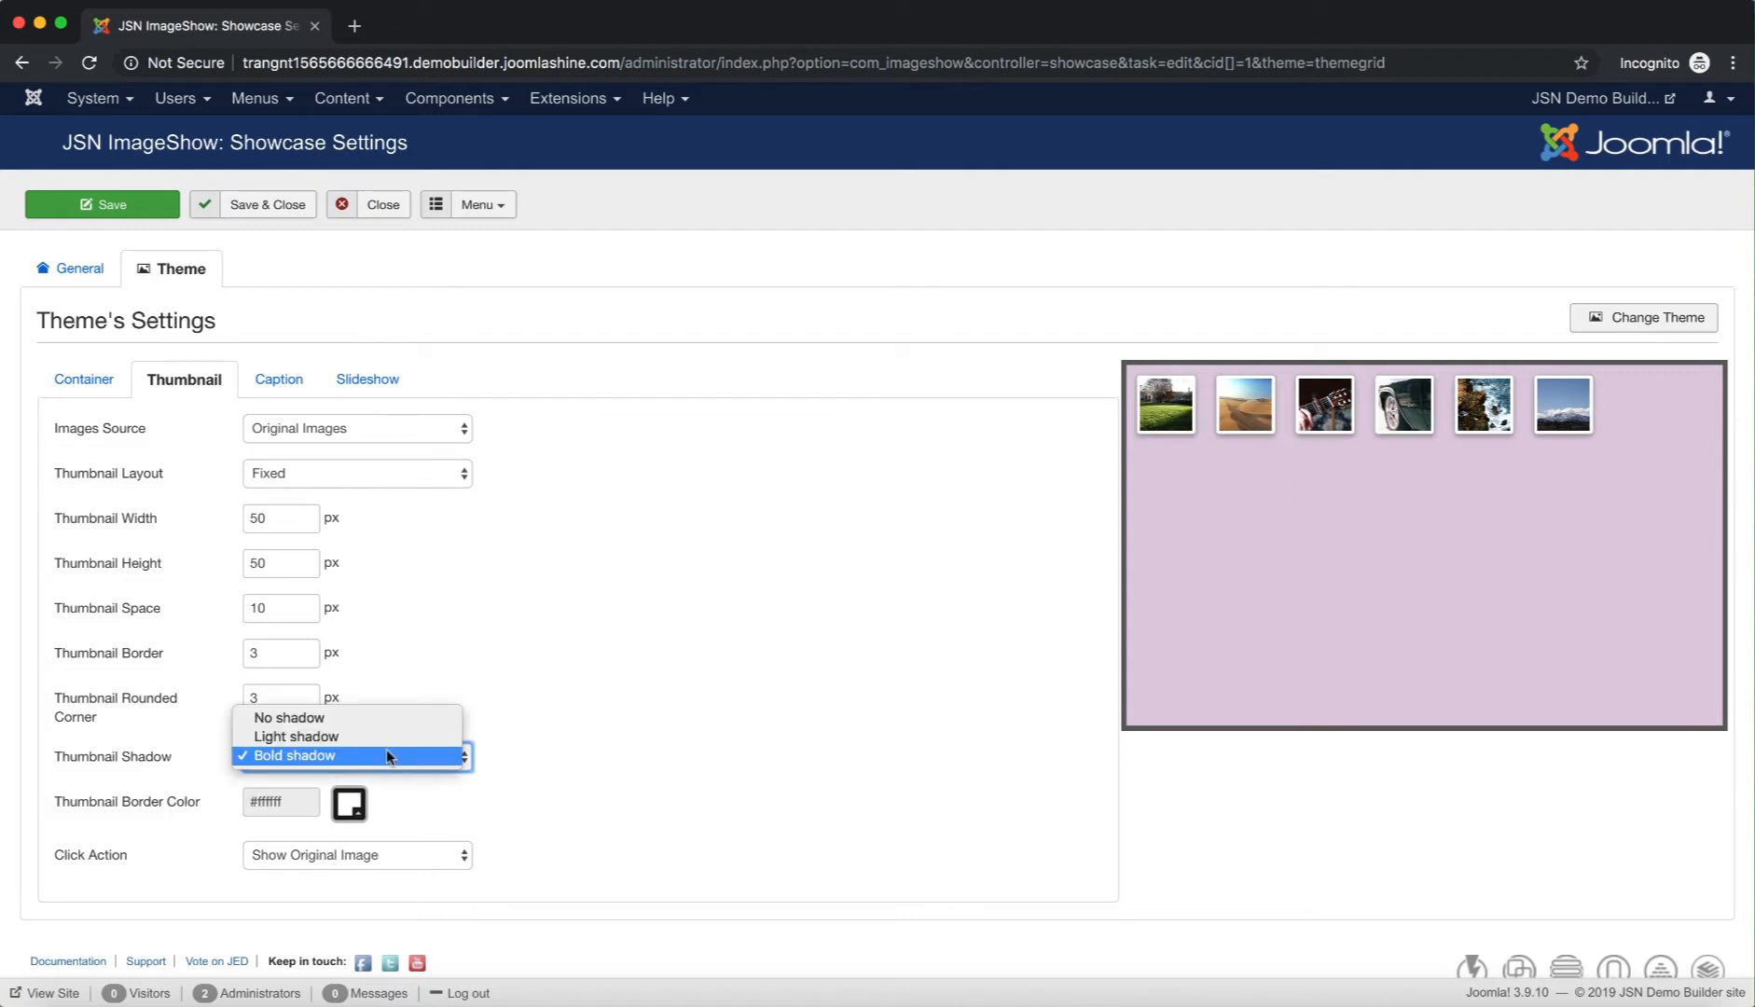
{"action": "left_click", "coordinate": [364, 738]}
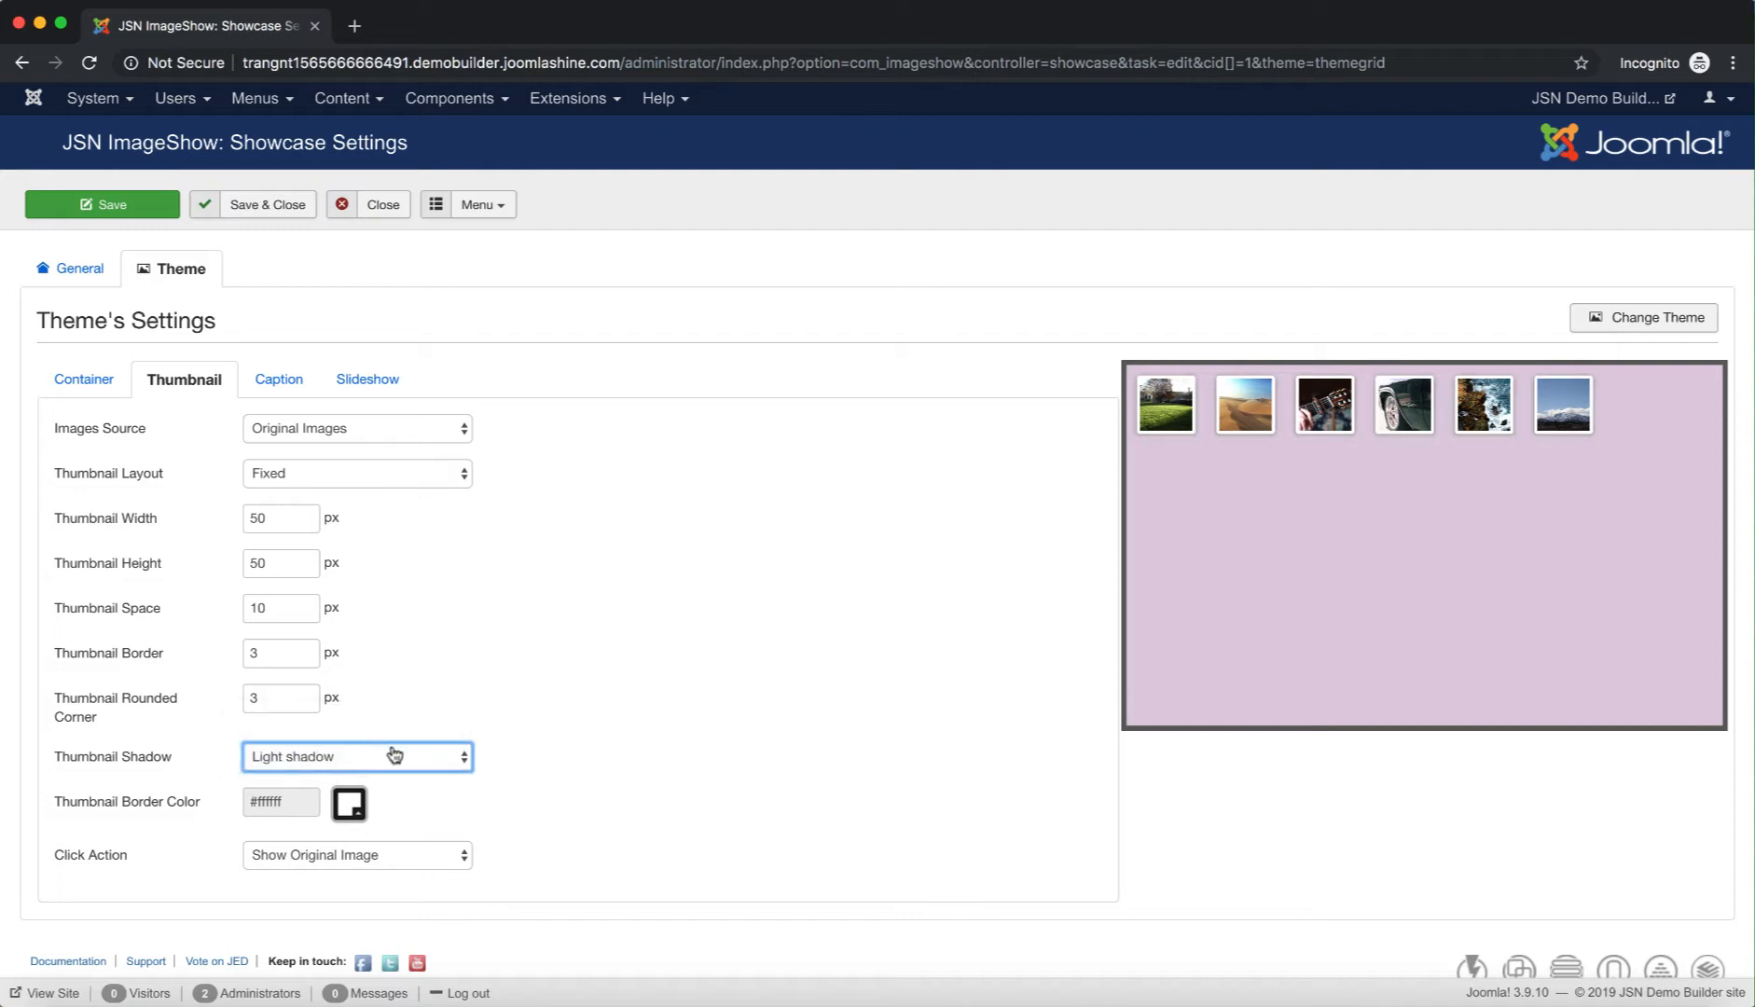
{"action": "left_click", "coordinate": [395, 756]}
{"action": "left_click", "coordinate": [343, 737]}
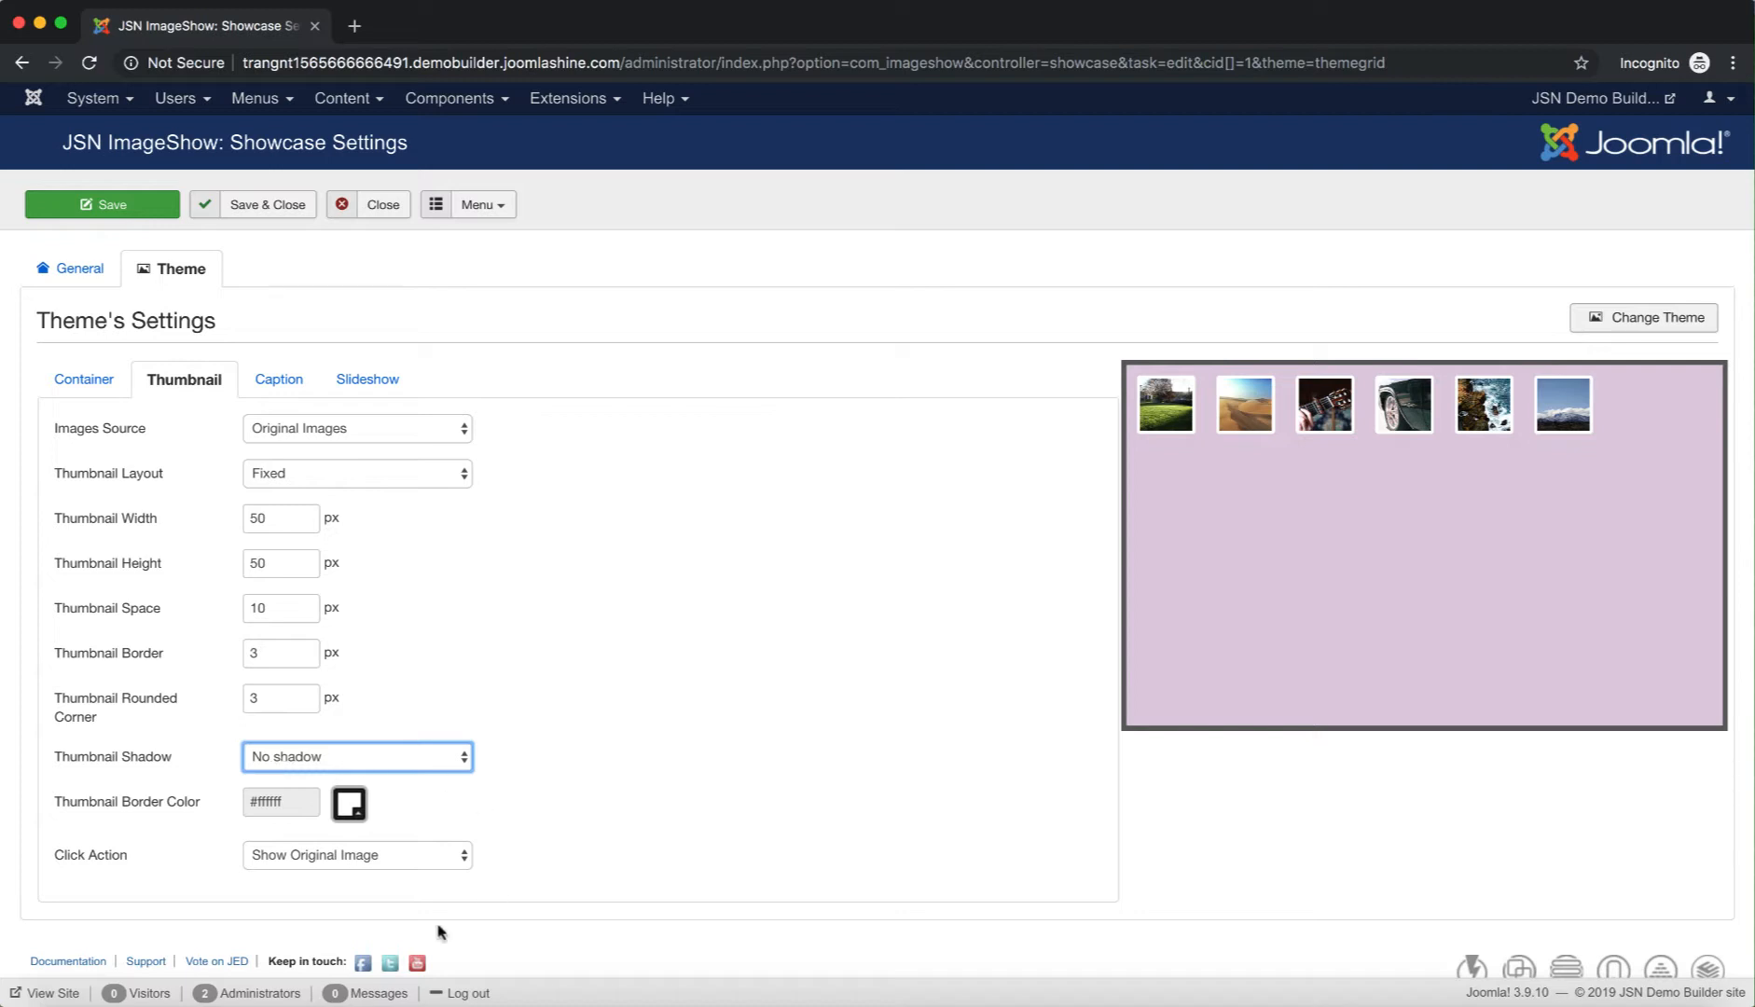
- Set the thumbnail border color to the near-black #050505
{"action": "mouse_move", "coordinate": [166, 811]}
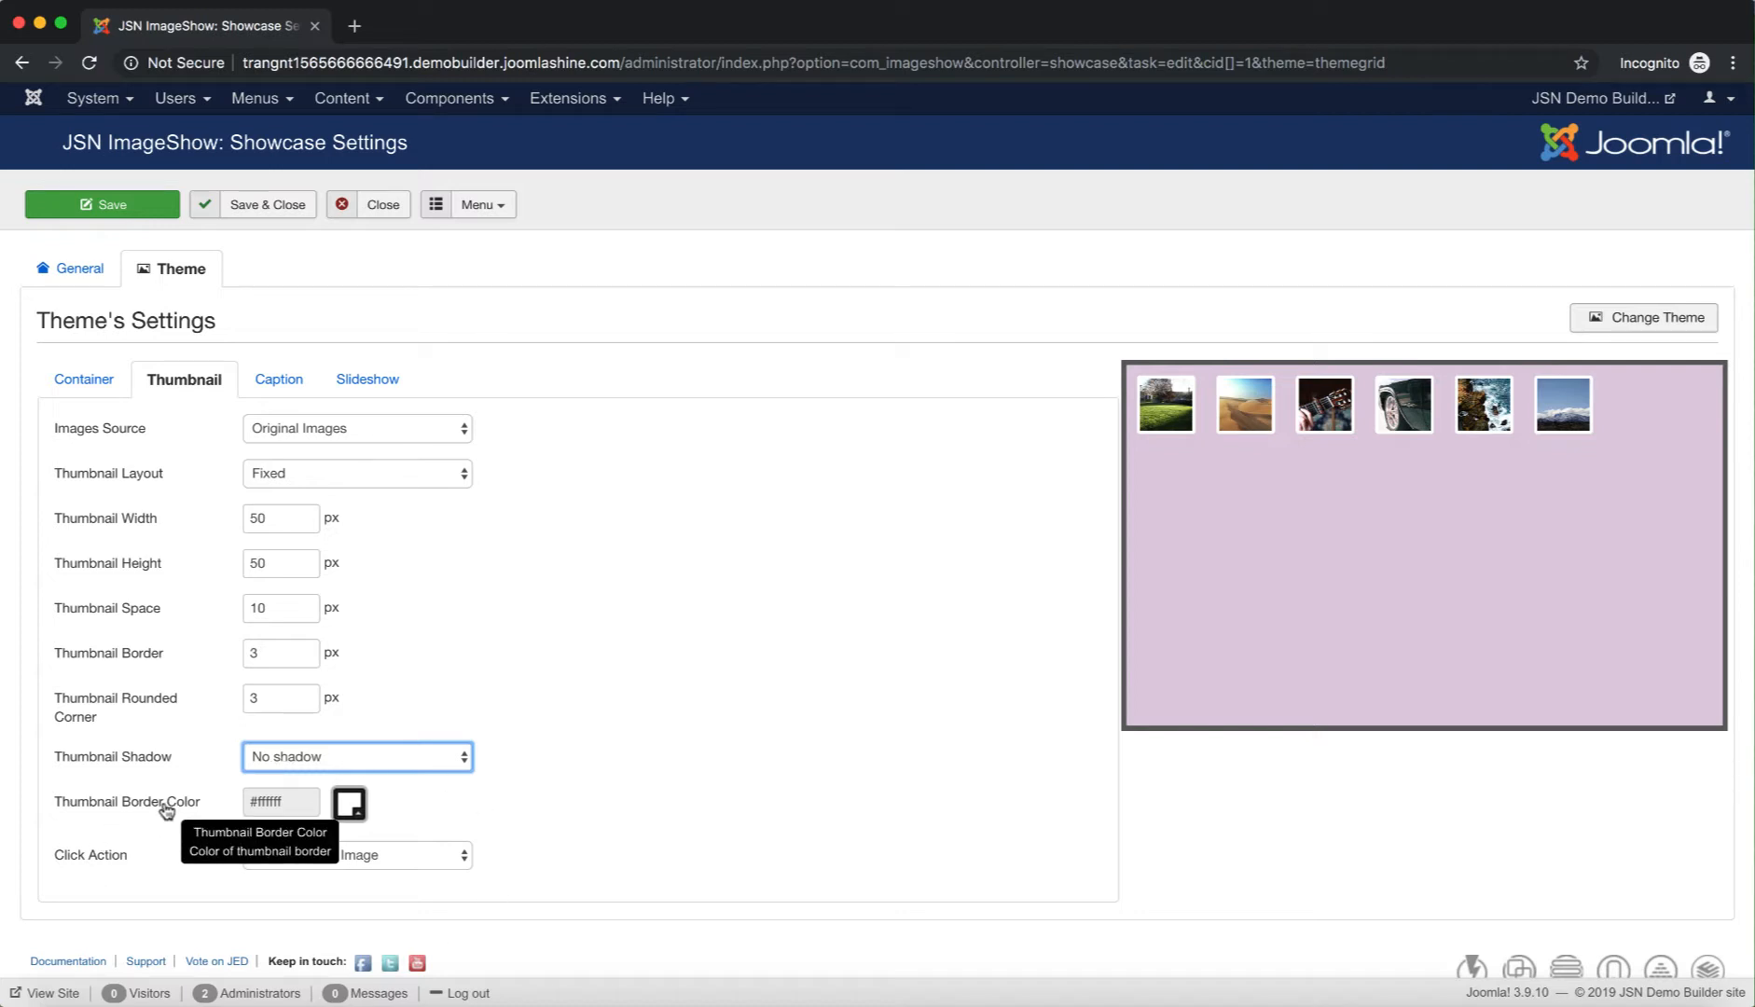
{"action": "left_click", "coordinate": [353, 811]}
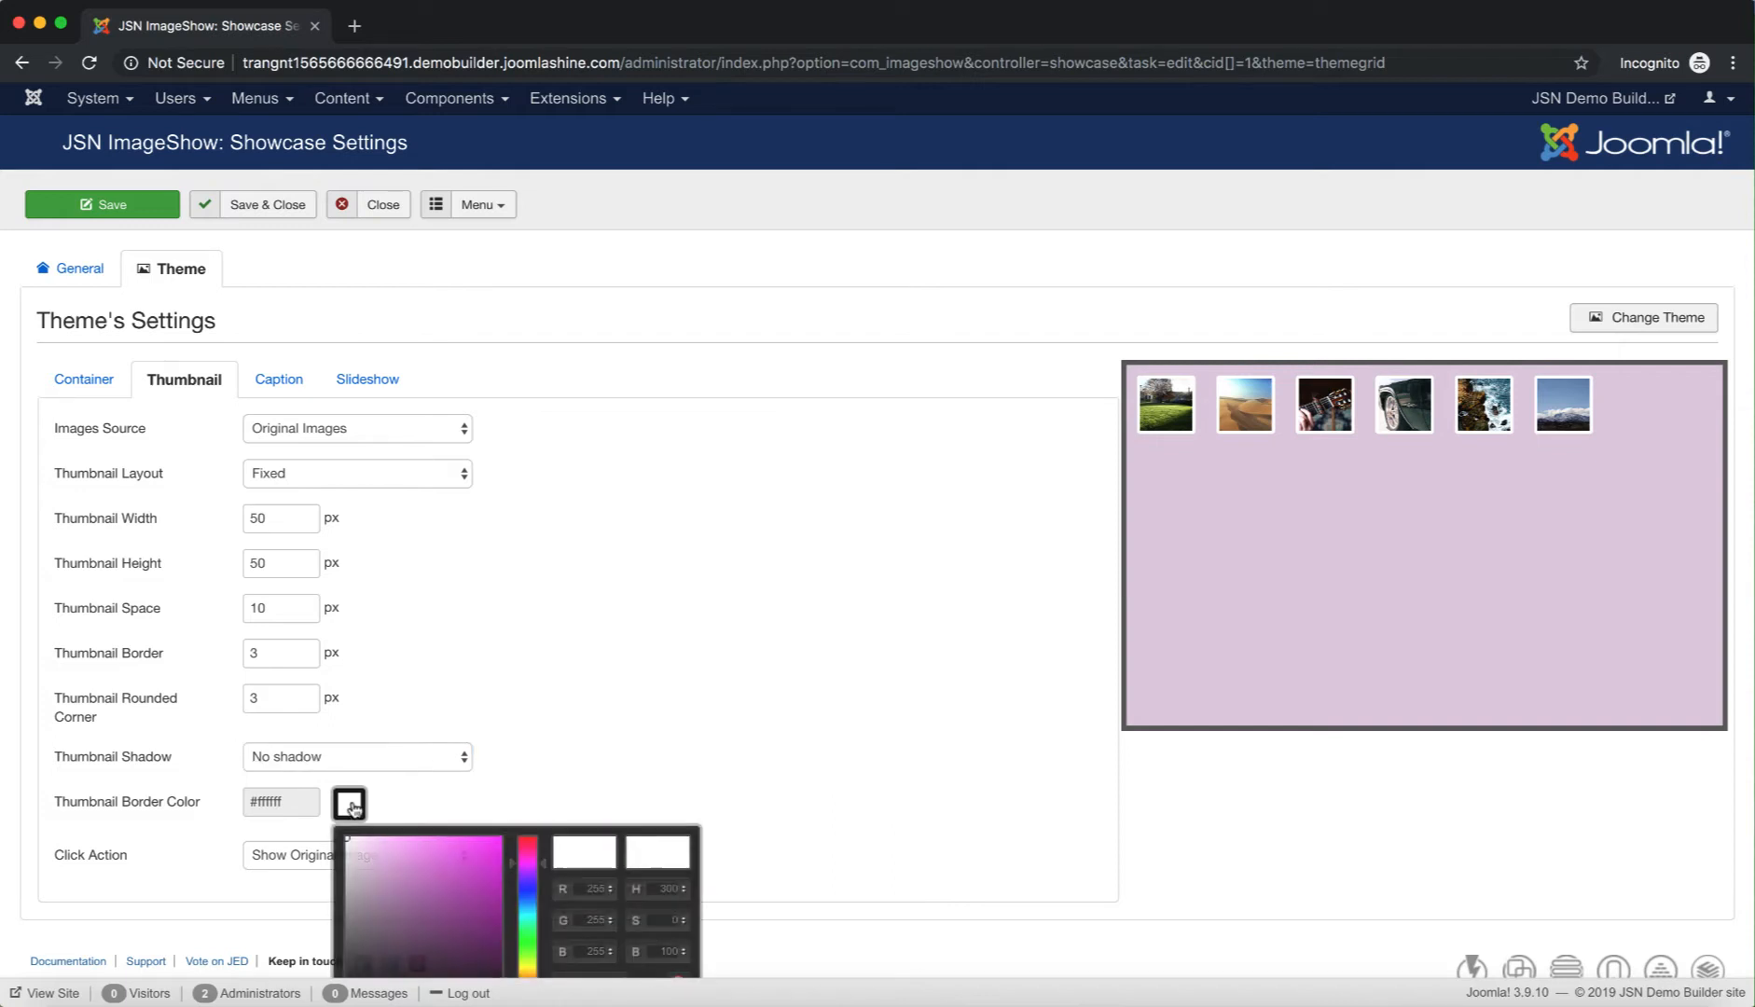
{"action": "left_click_drag", "start_coordinate": [348, 836], "coordinate": [302, 996]}
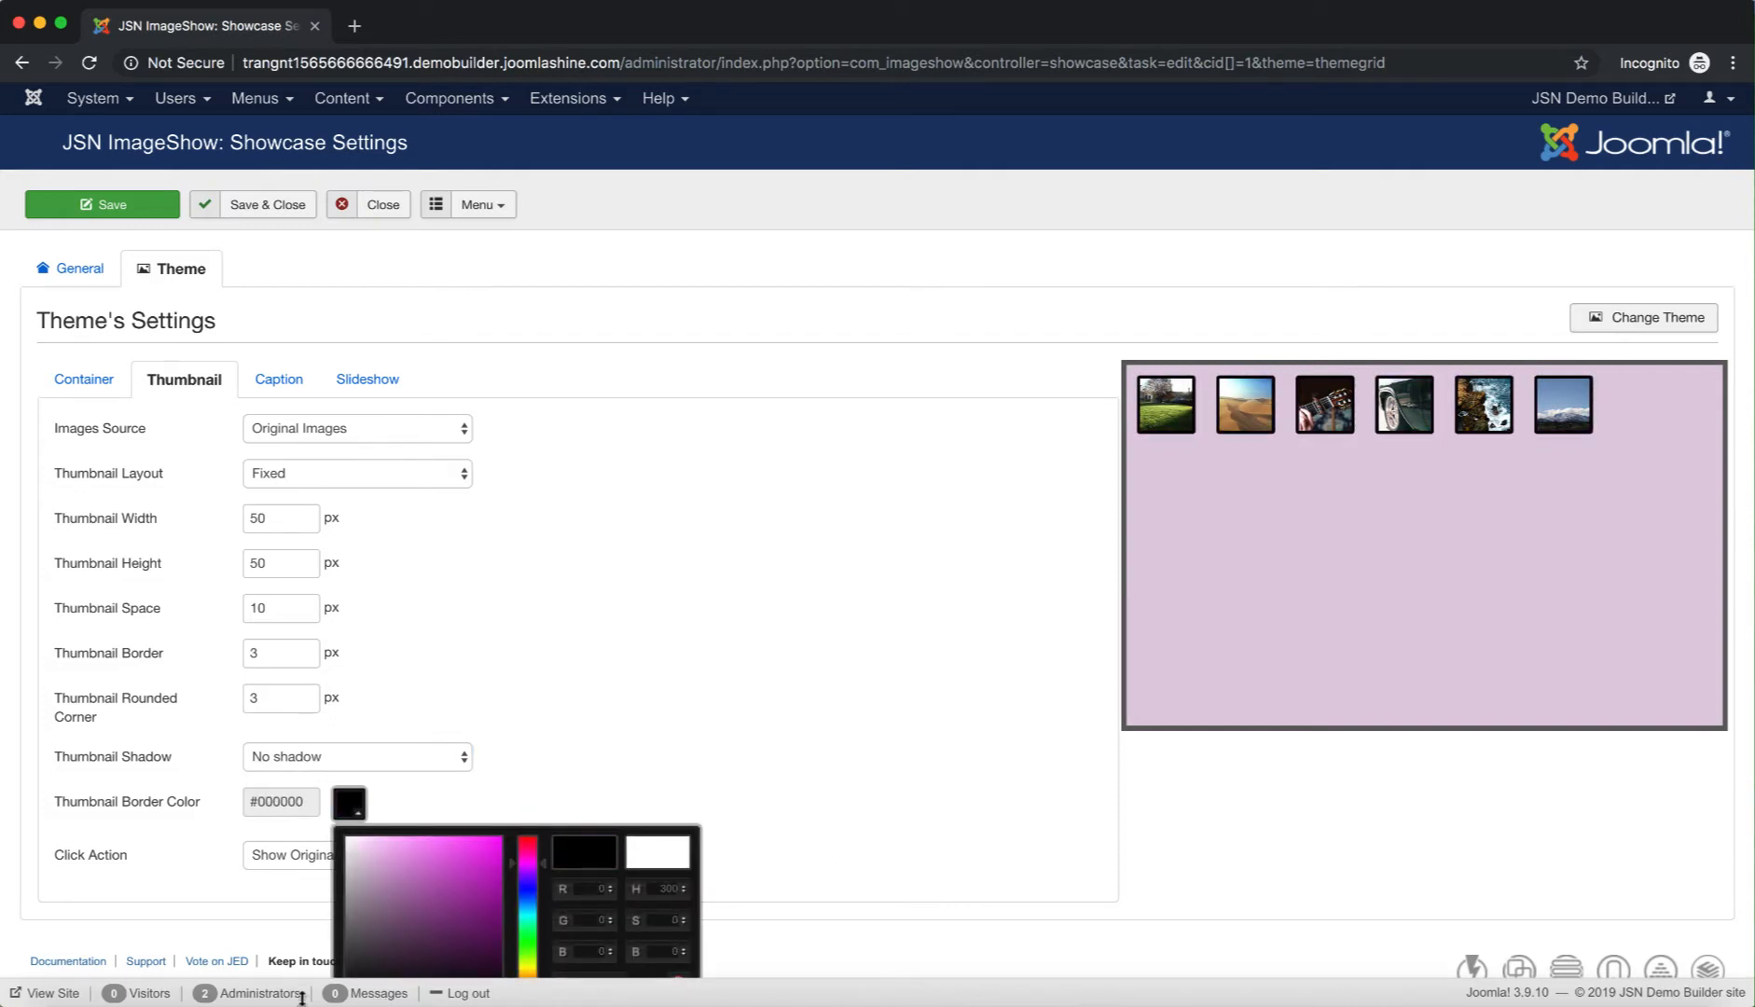
{"action": "left_click", "coordinate": [614, 717]}
- Set the thumbnails' click action to Open Image Link and check the link target options, keeping Current Browser
{"action": "scroll", "coordinate": [617, 716], "scroll_direction": "down", "scroll_amount": 1}
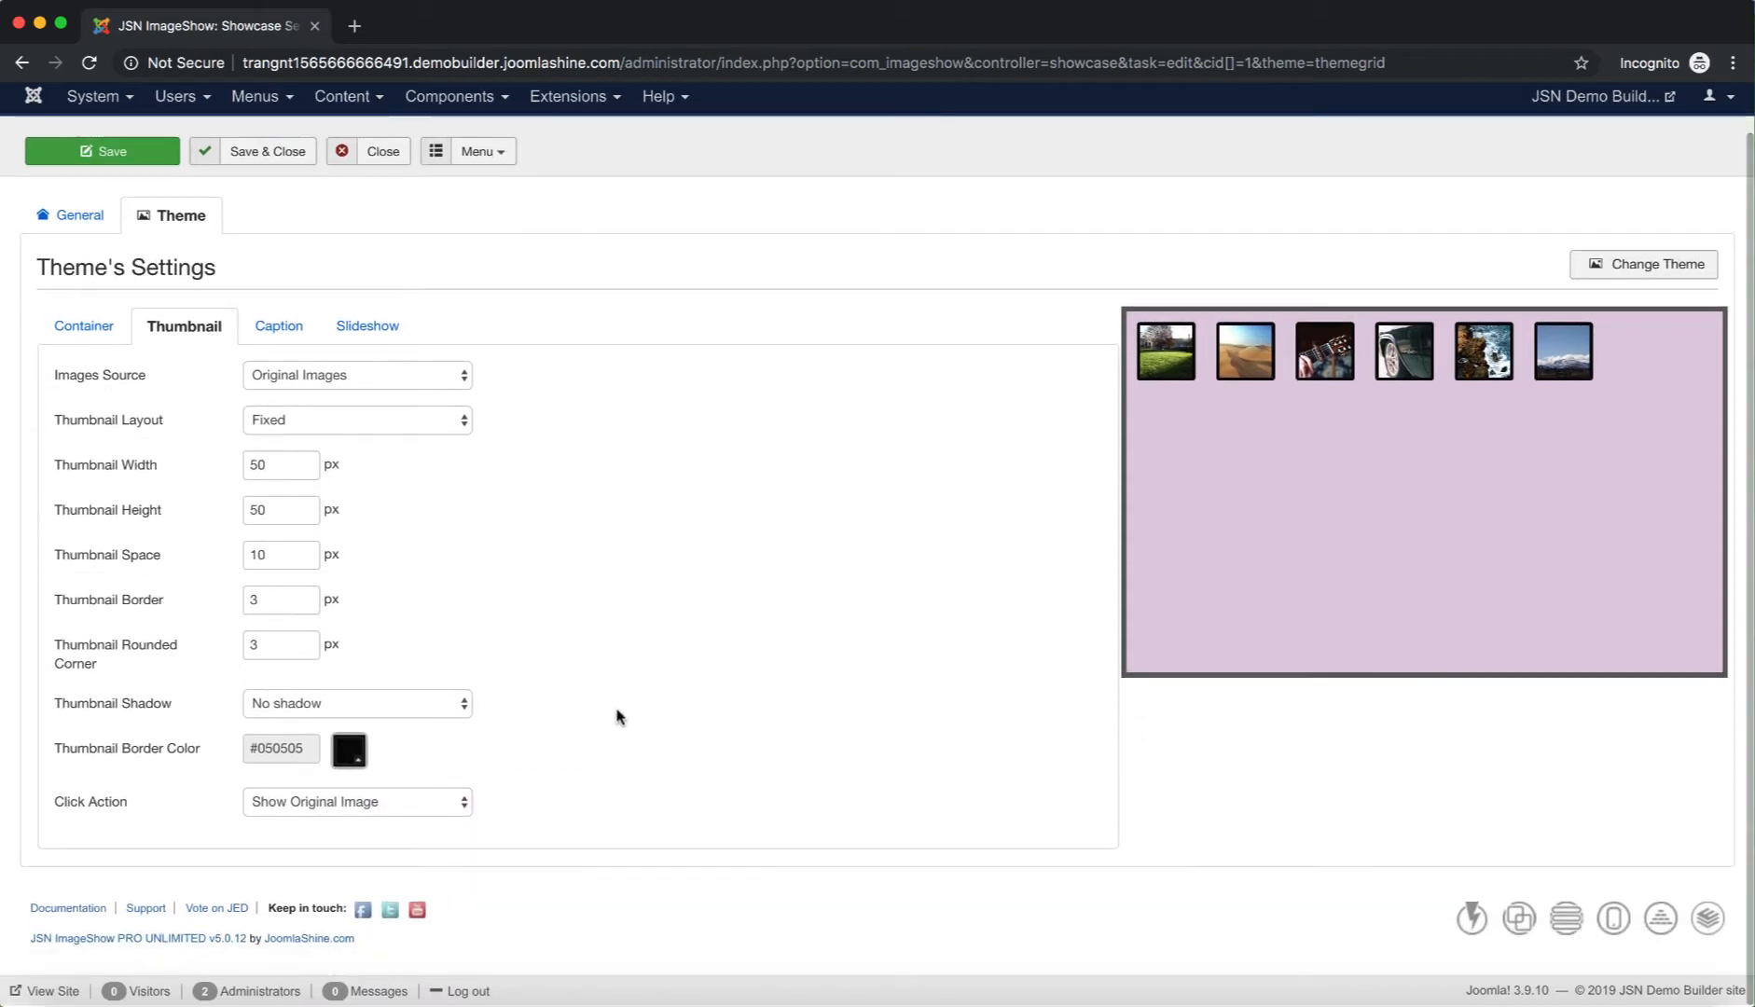
{"action": "mouse_move", "coordinate": [124, 813]}
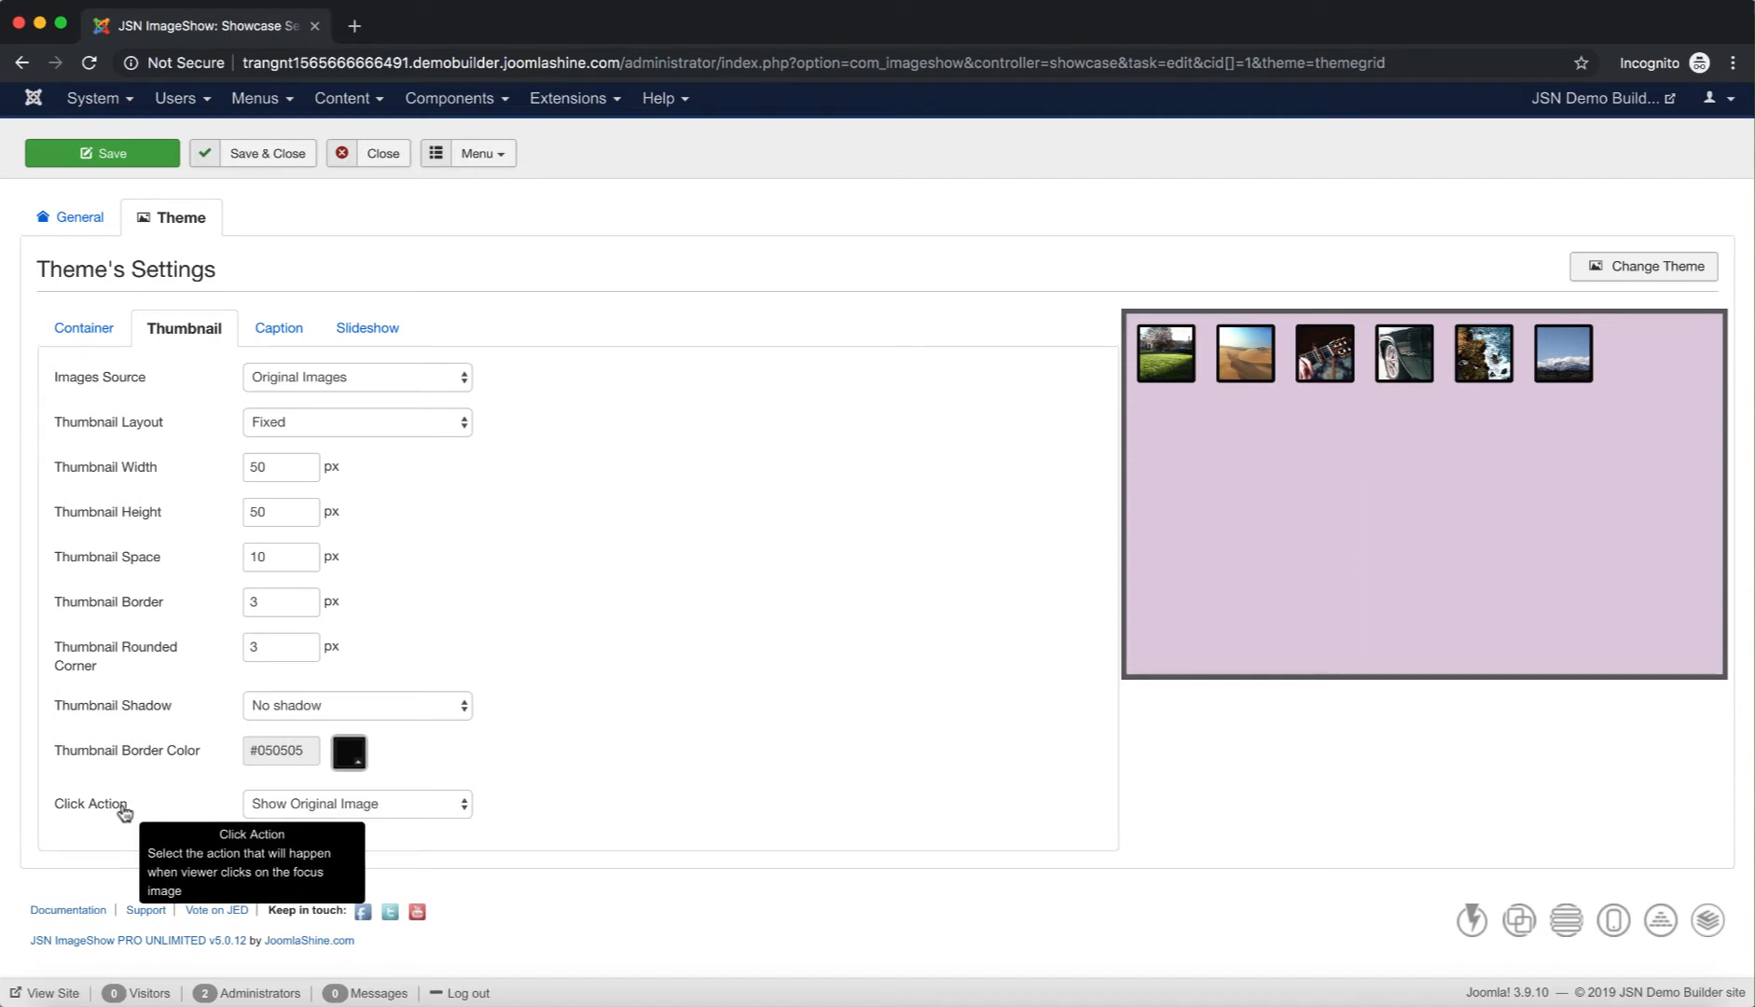
{"action": "left_click", "coordinate": [411, 809]}
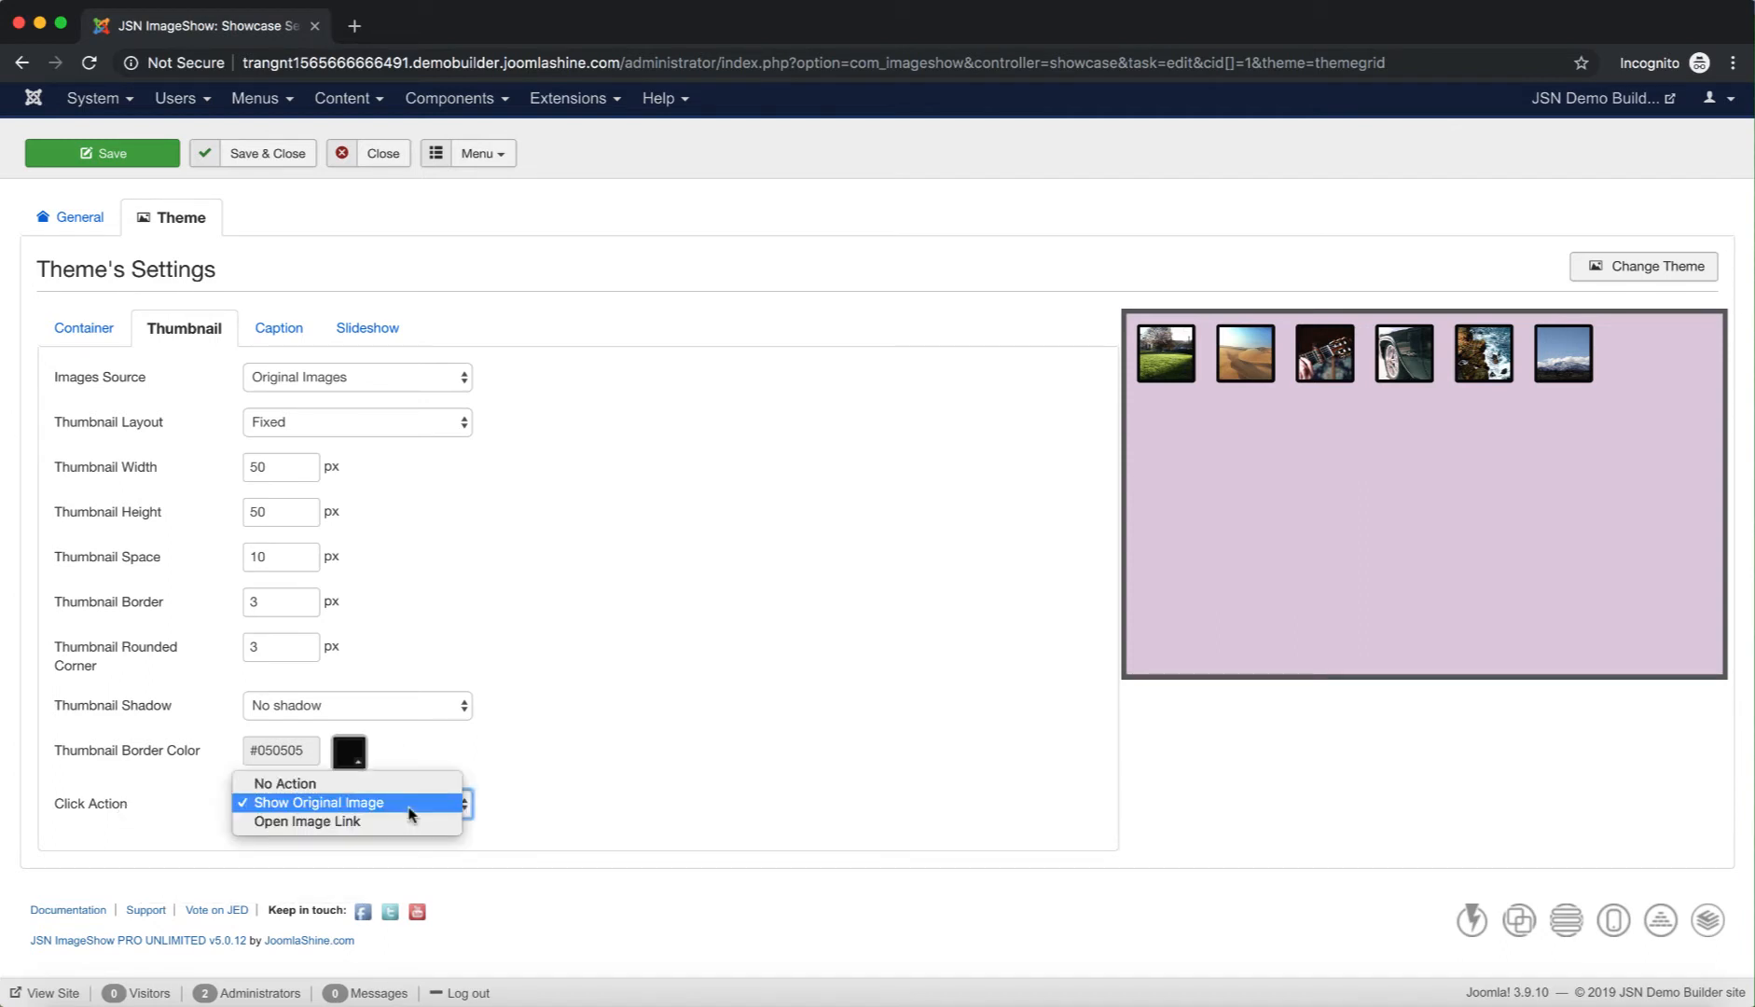
{"action": "left_click", "coordinate": [370, 827]}
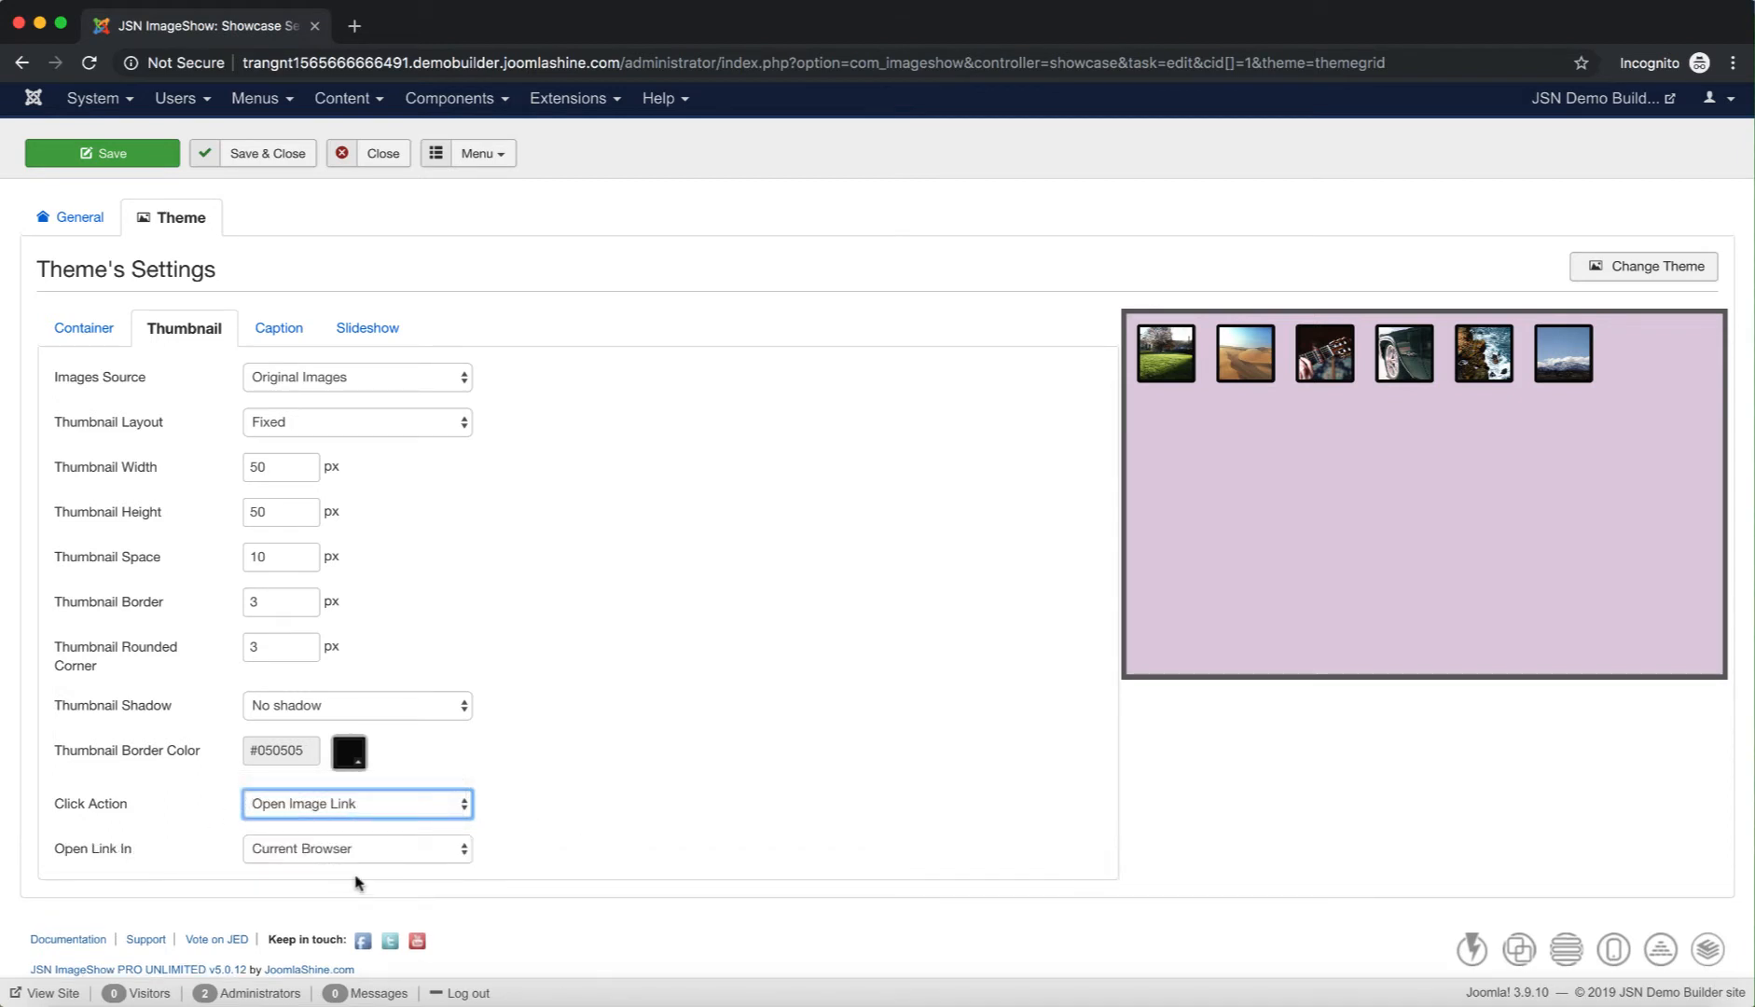
{"action": "left_click", "coordinate": [423, 852]}
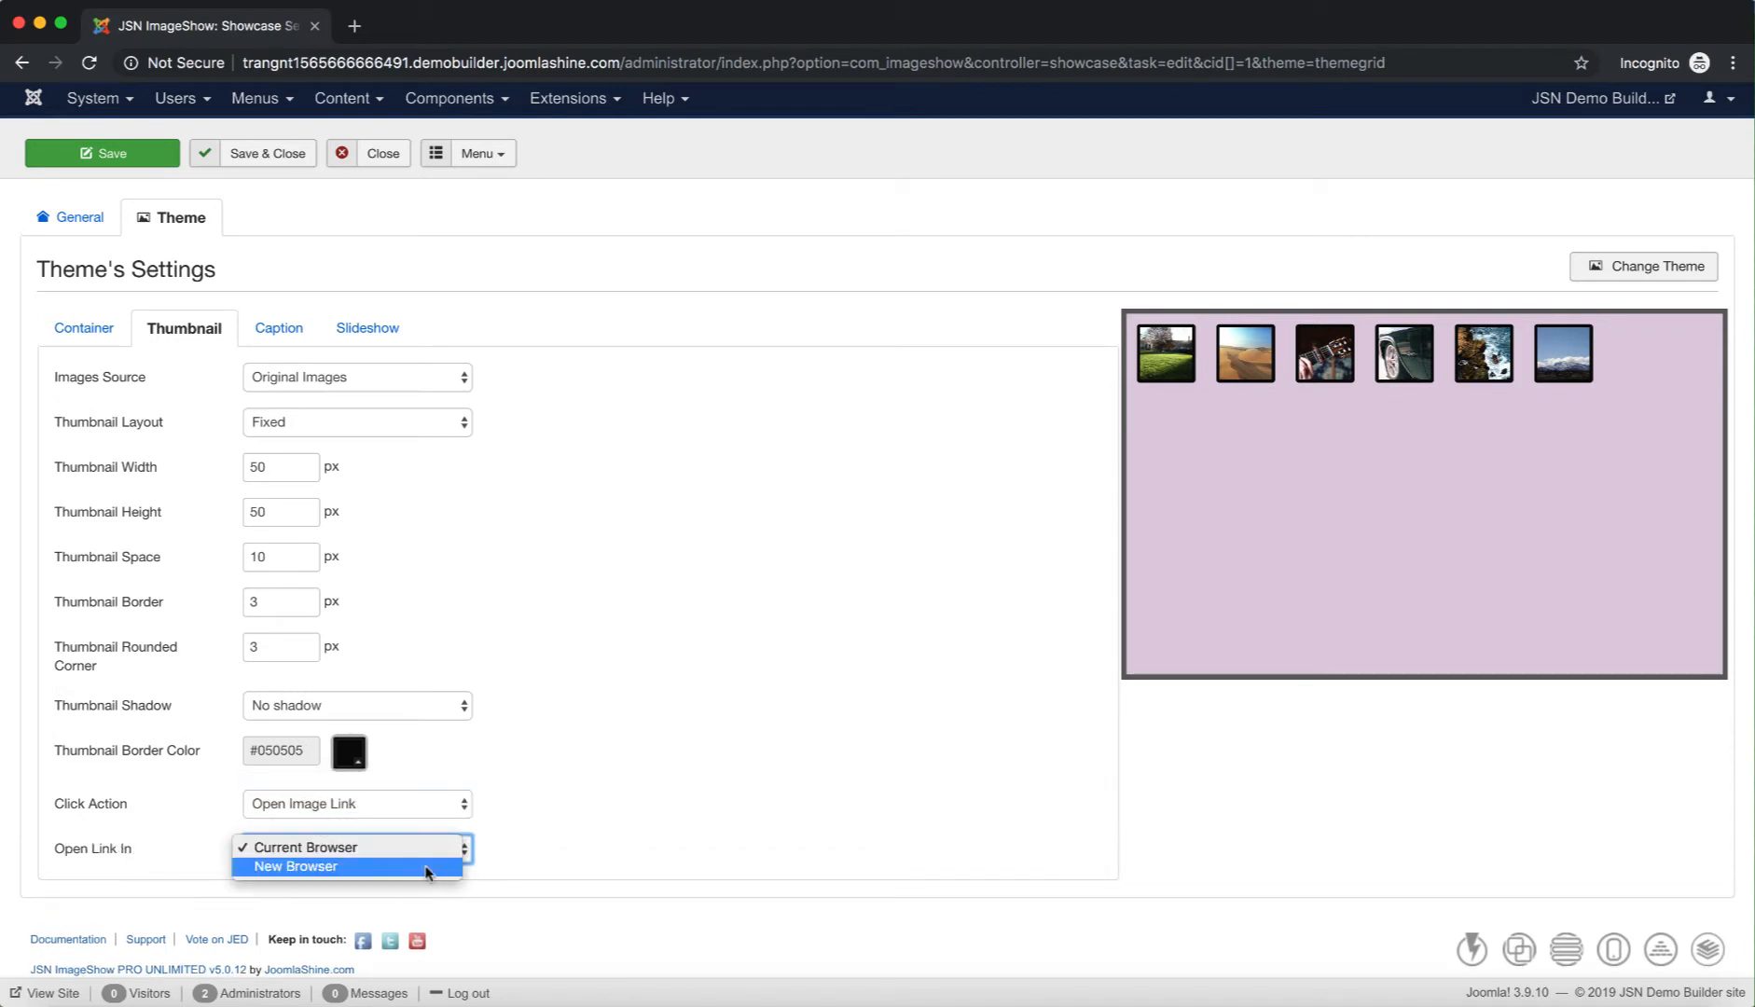
{"action": "left_click", "coordinate": [601, 843]}
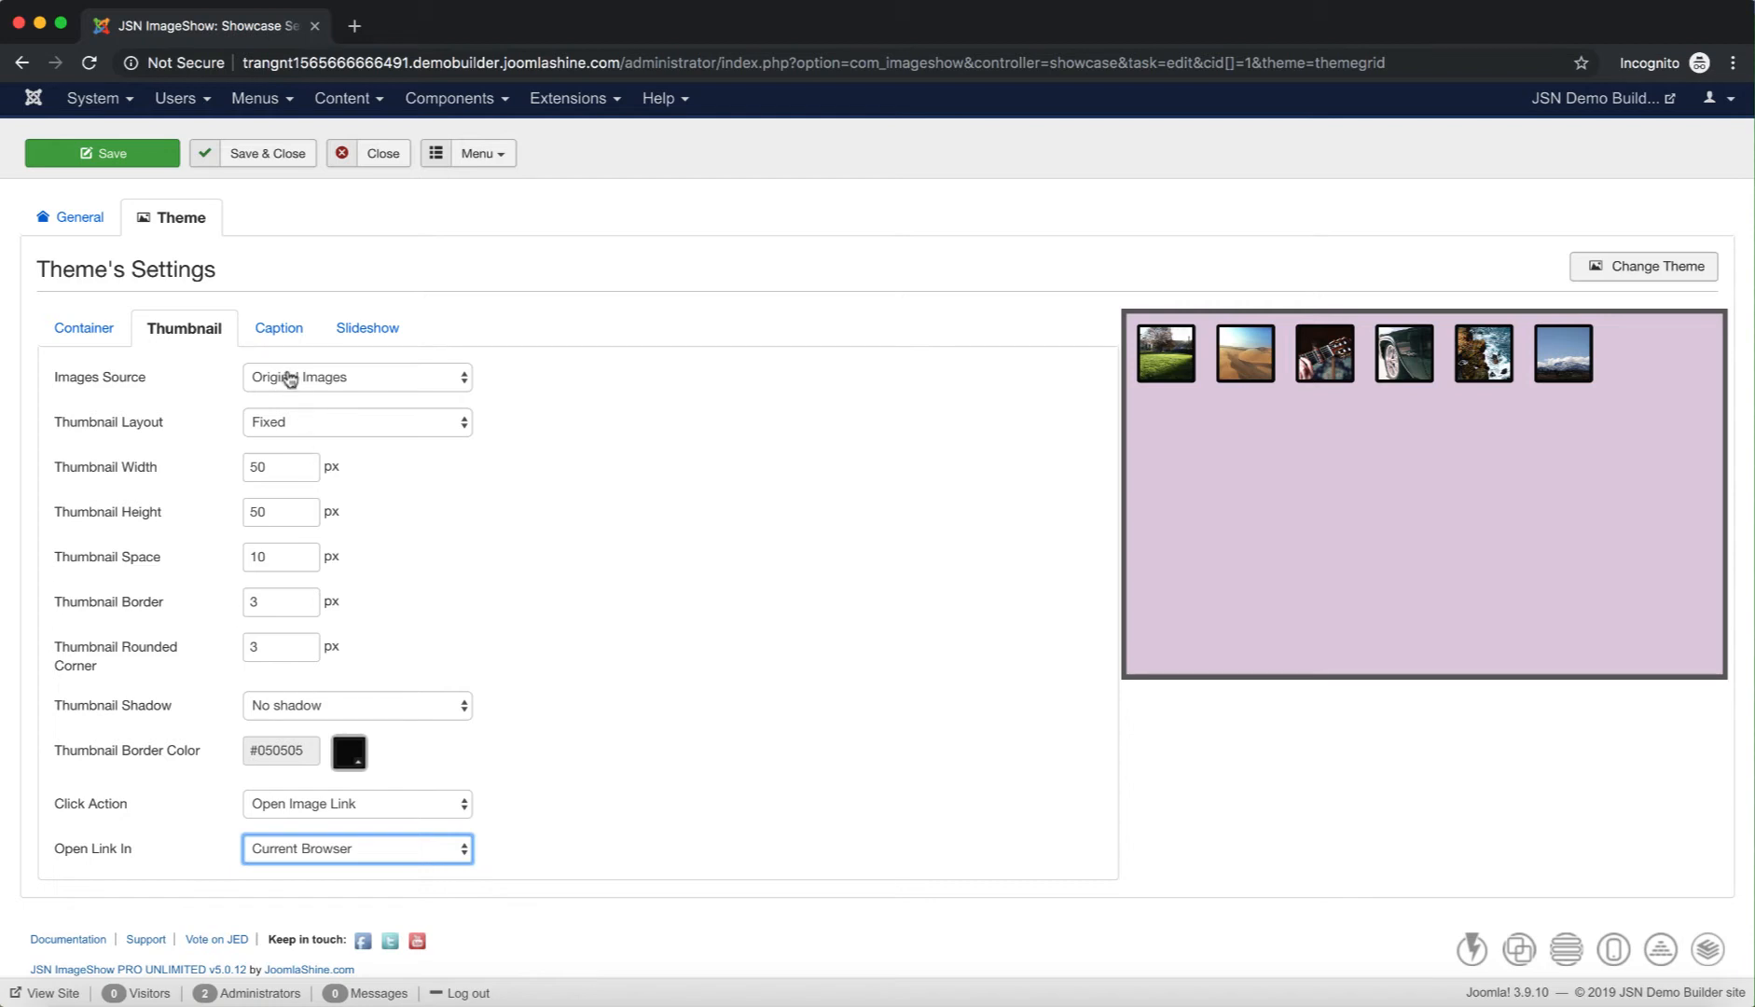
- Examine the theme's caption settings, including the caption and description display options and their CSS
{"action": "left_click", "coordinate": [287, 338]}
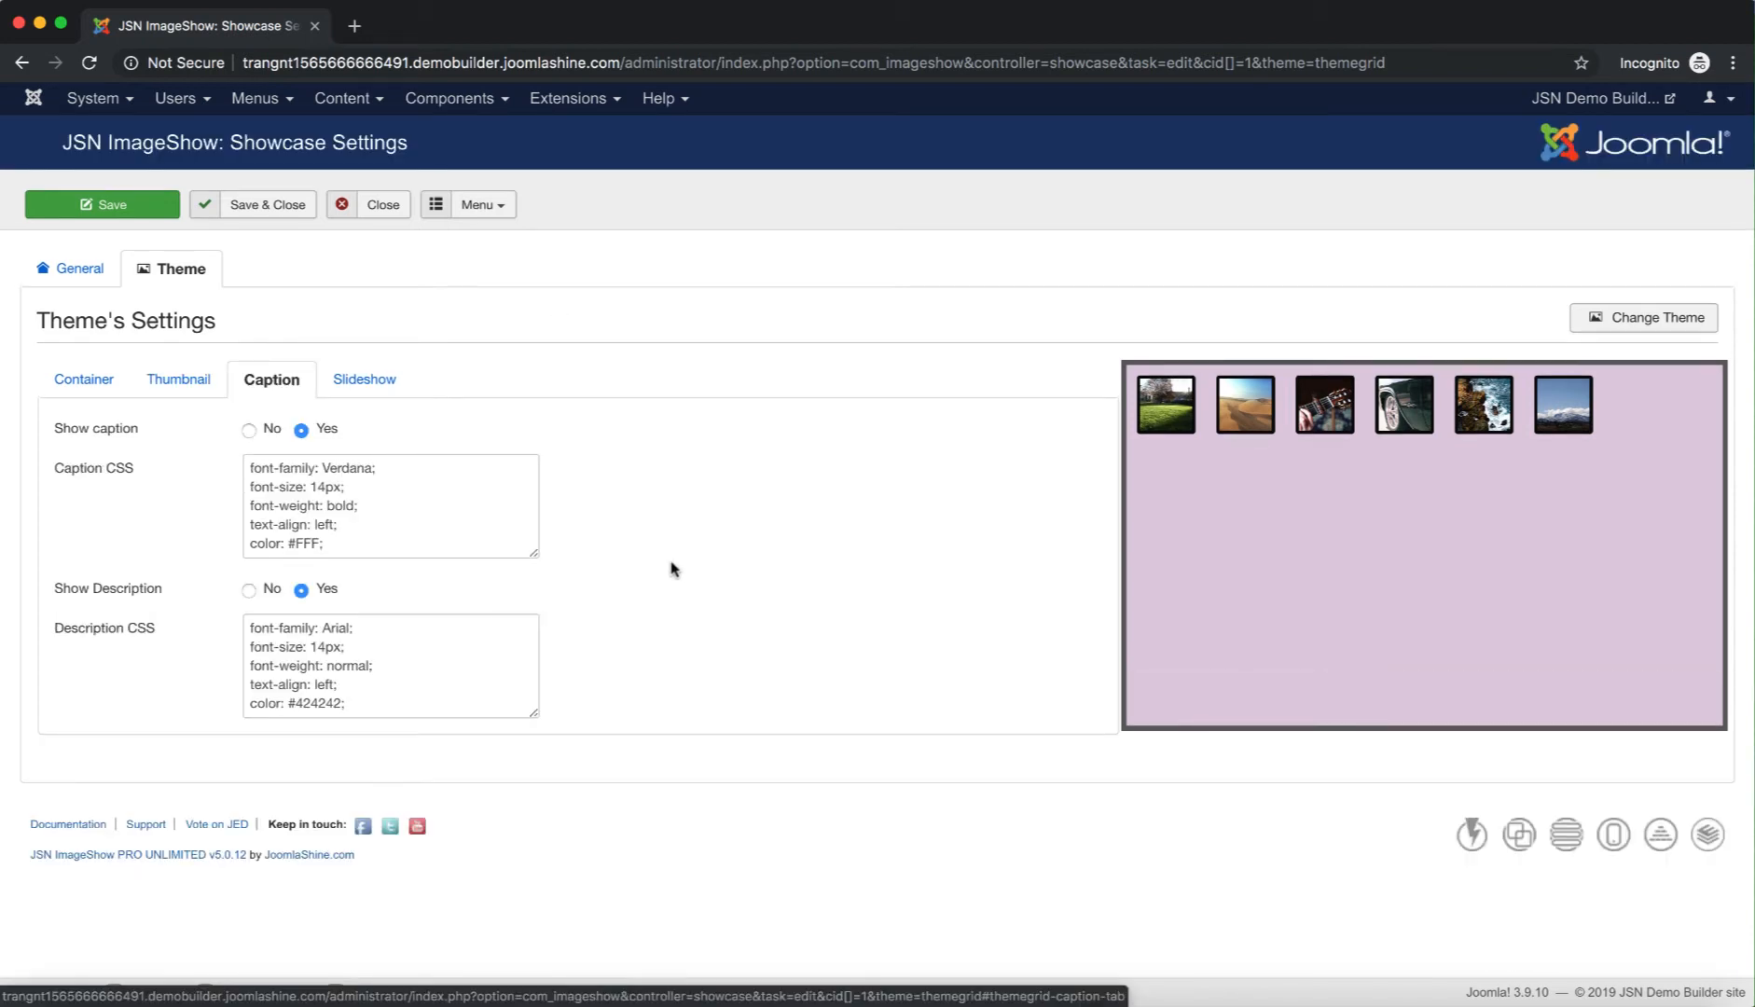
{"action": "mouse_move", "coordinate": [118, 434]}
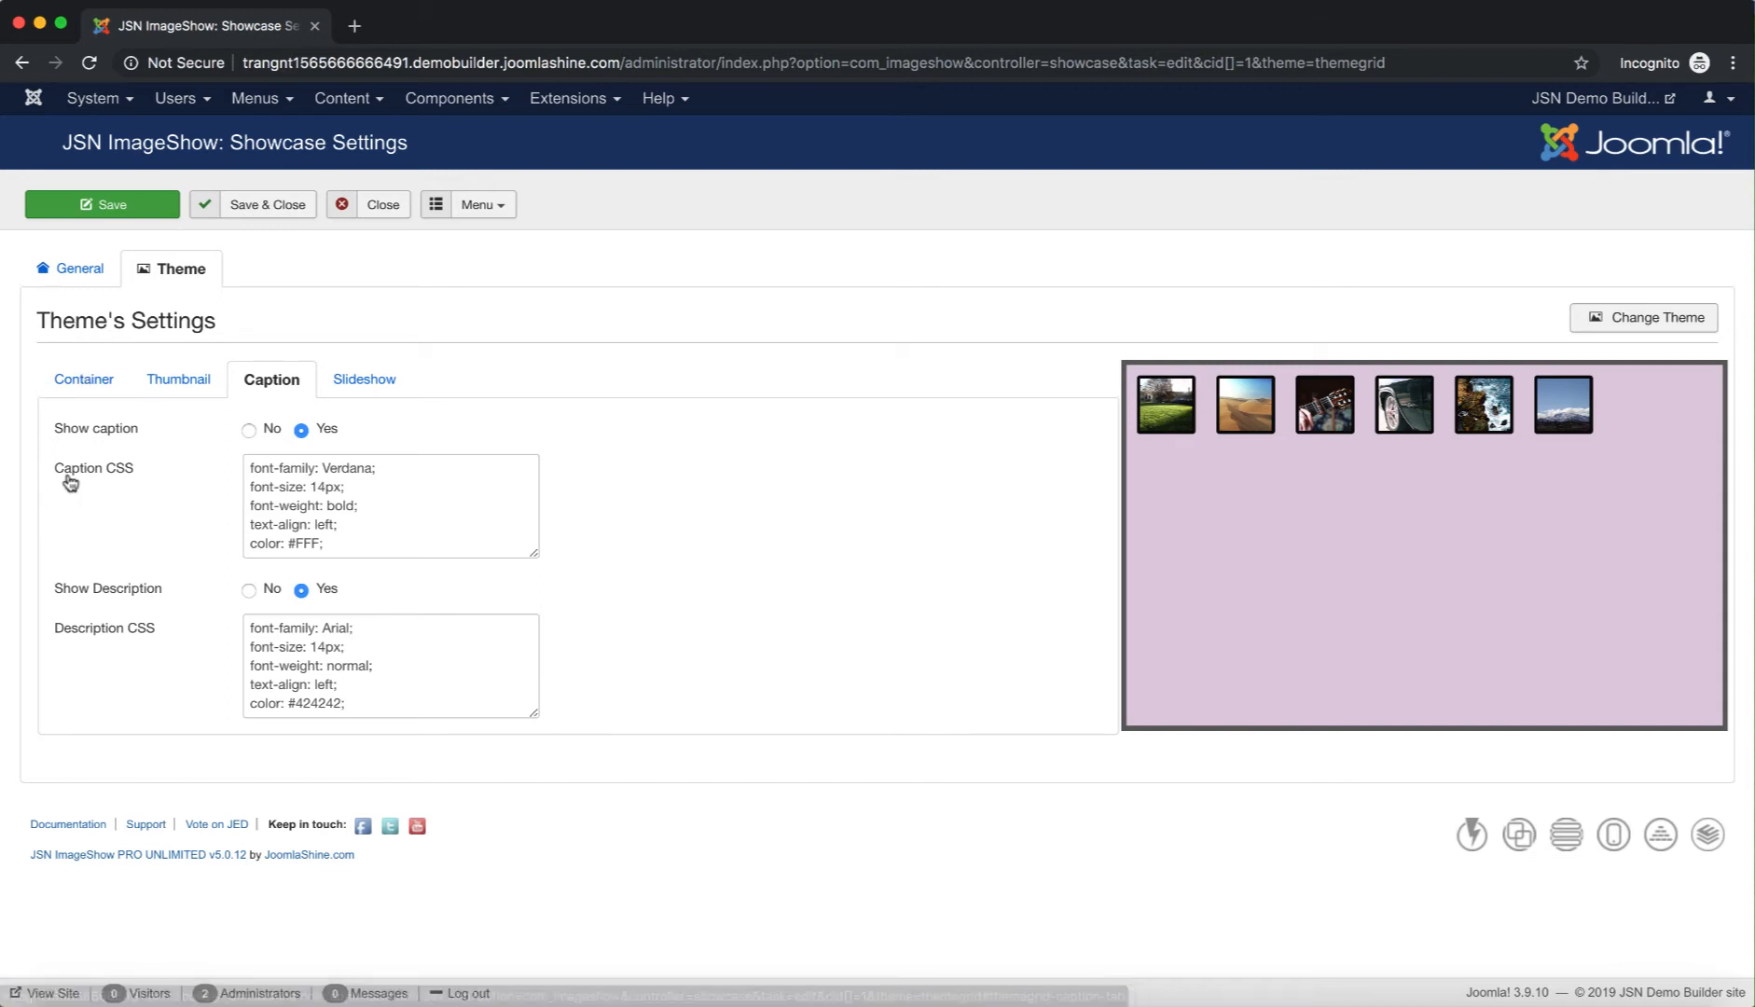
{"action": "mouse_move", "coordinate": [93, 475]}
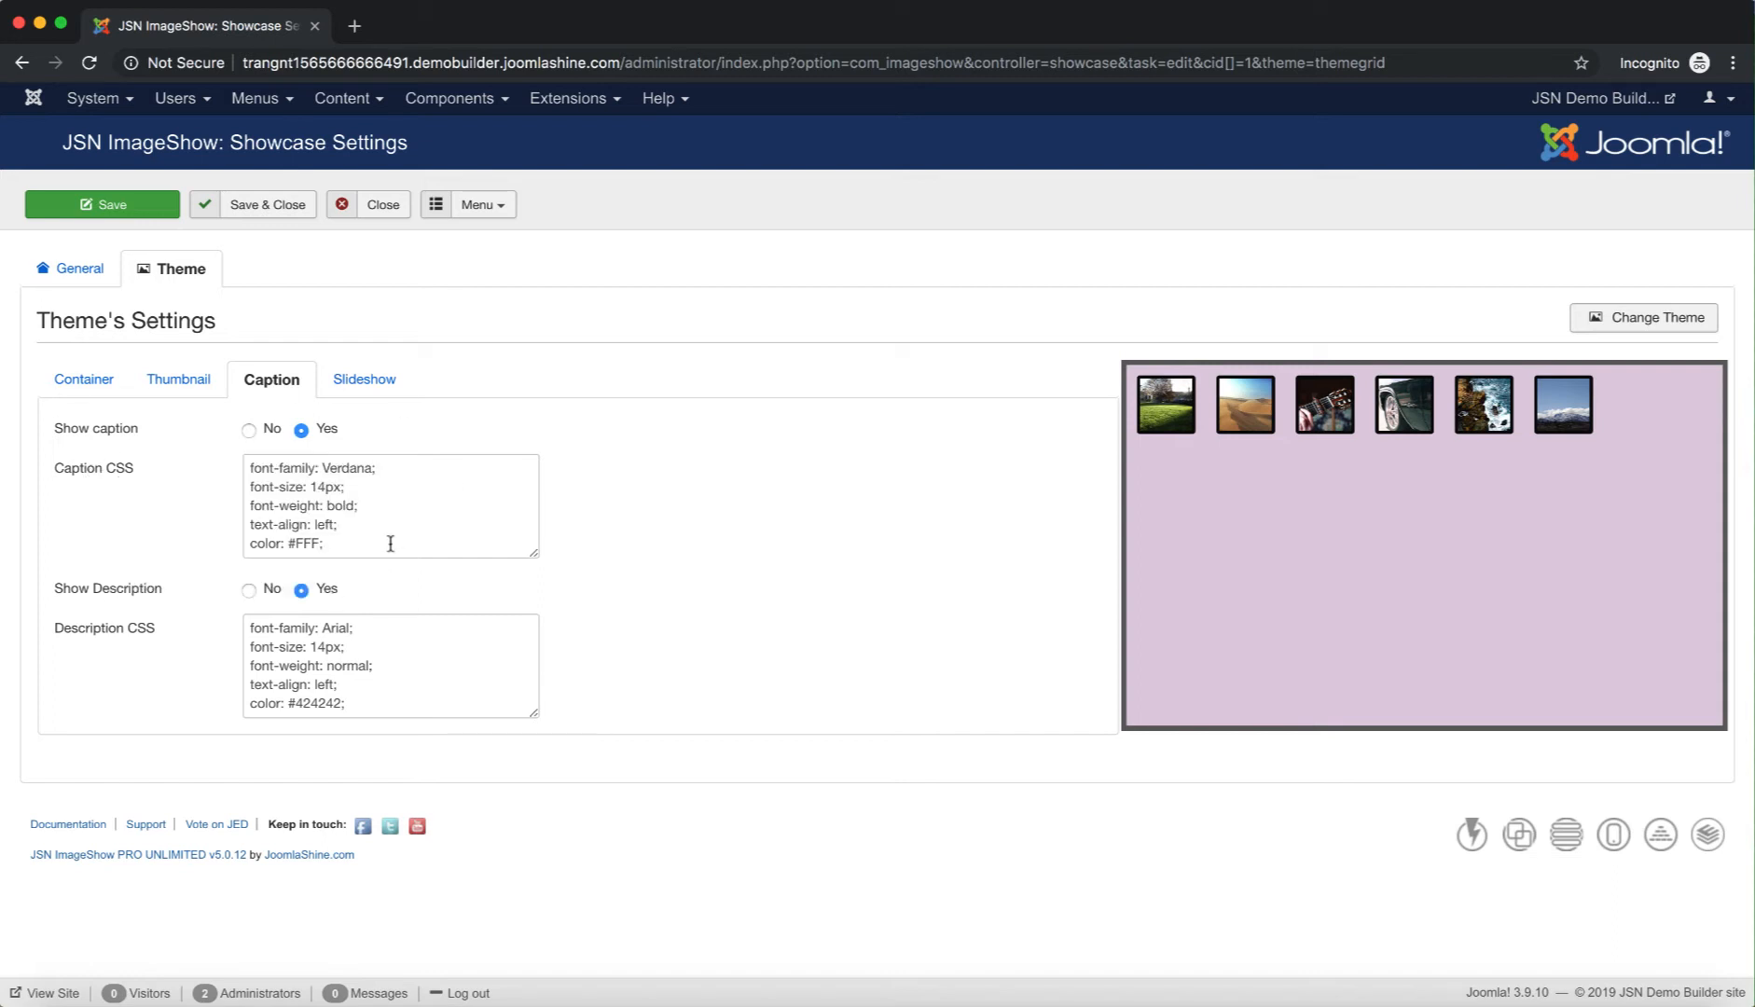
{"action": "left_click_drag", "start_coordinate": [390, 544], "coordinate": [236, 467]}
{"action": "left_click", "coordinate": [476, 535]}
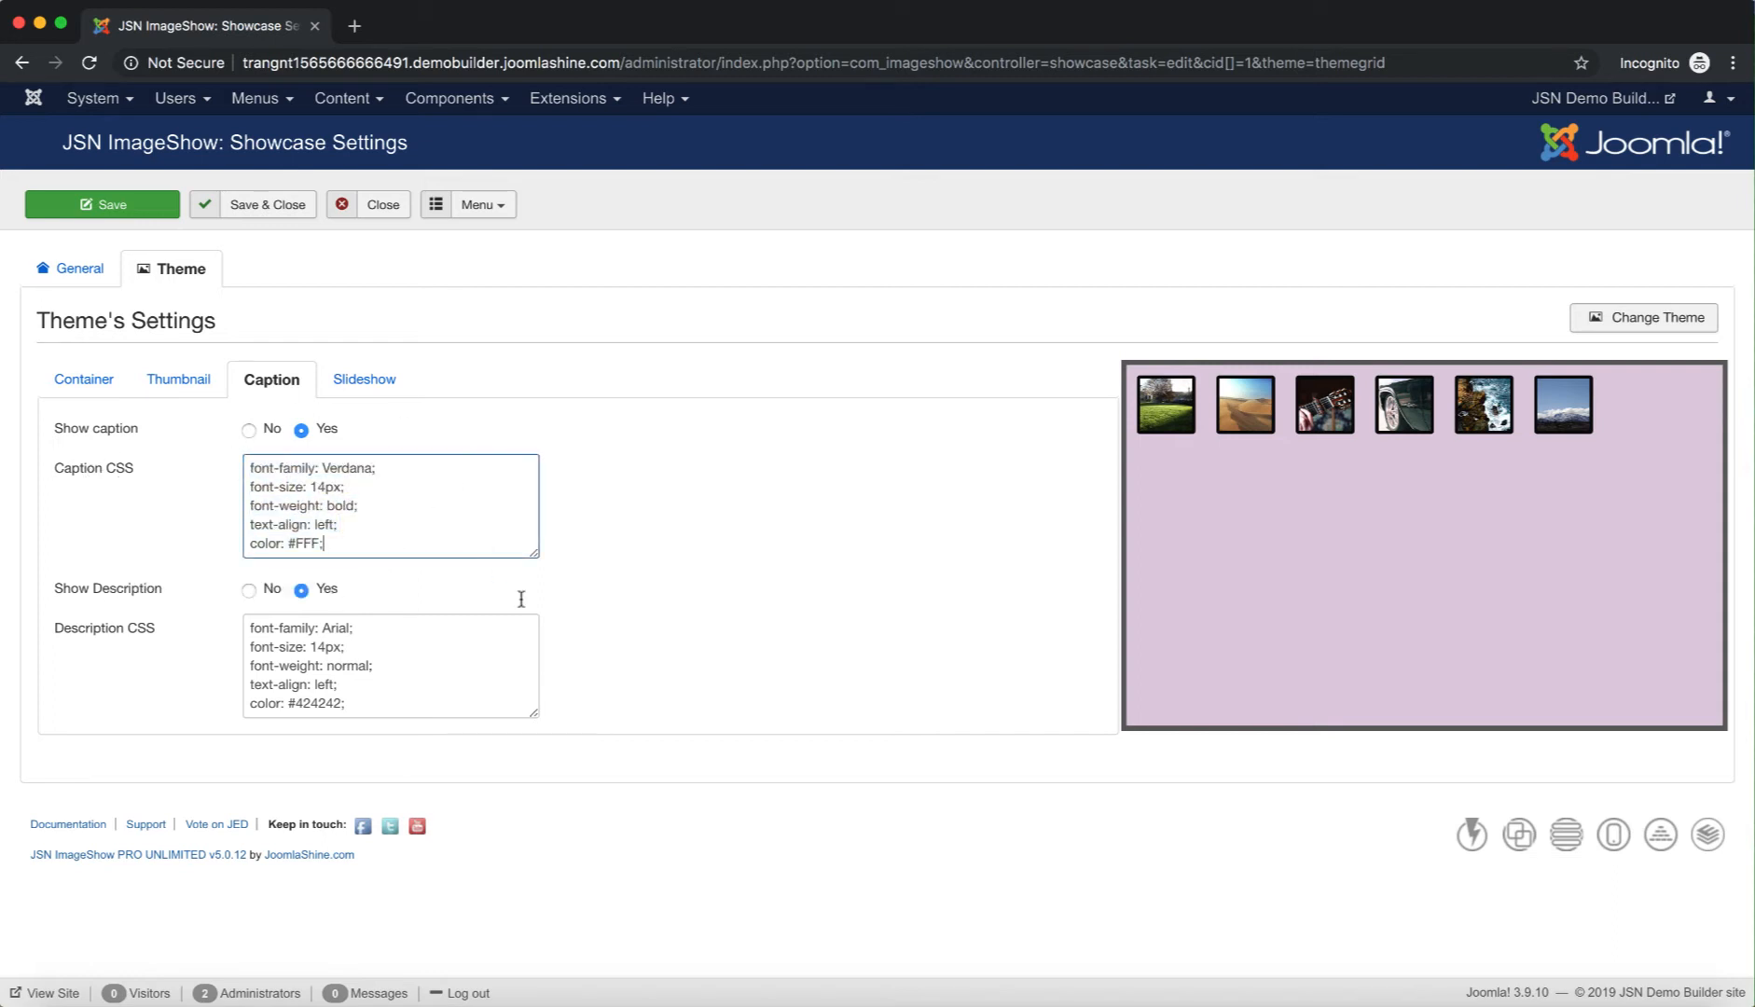
{"action": "mouse_move", "coordinate": [118, 592]}
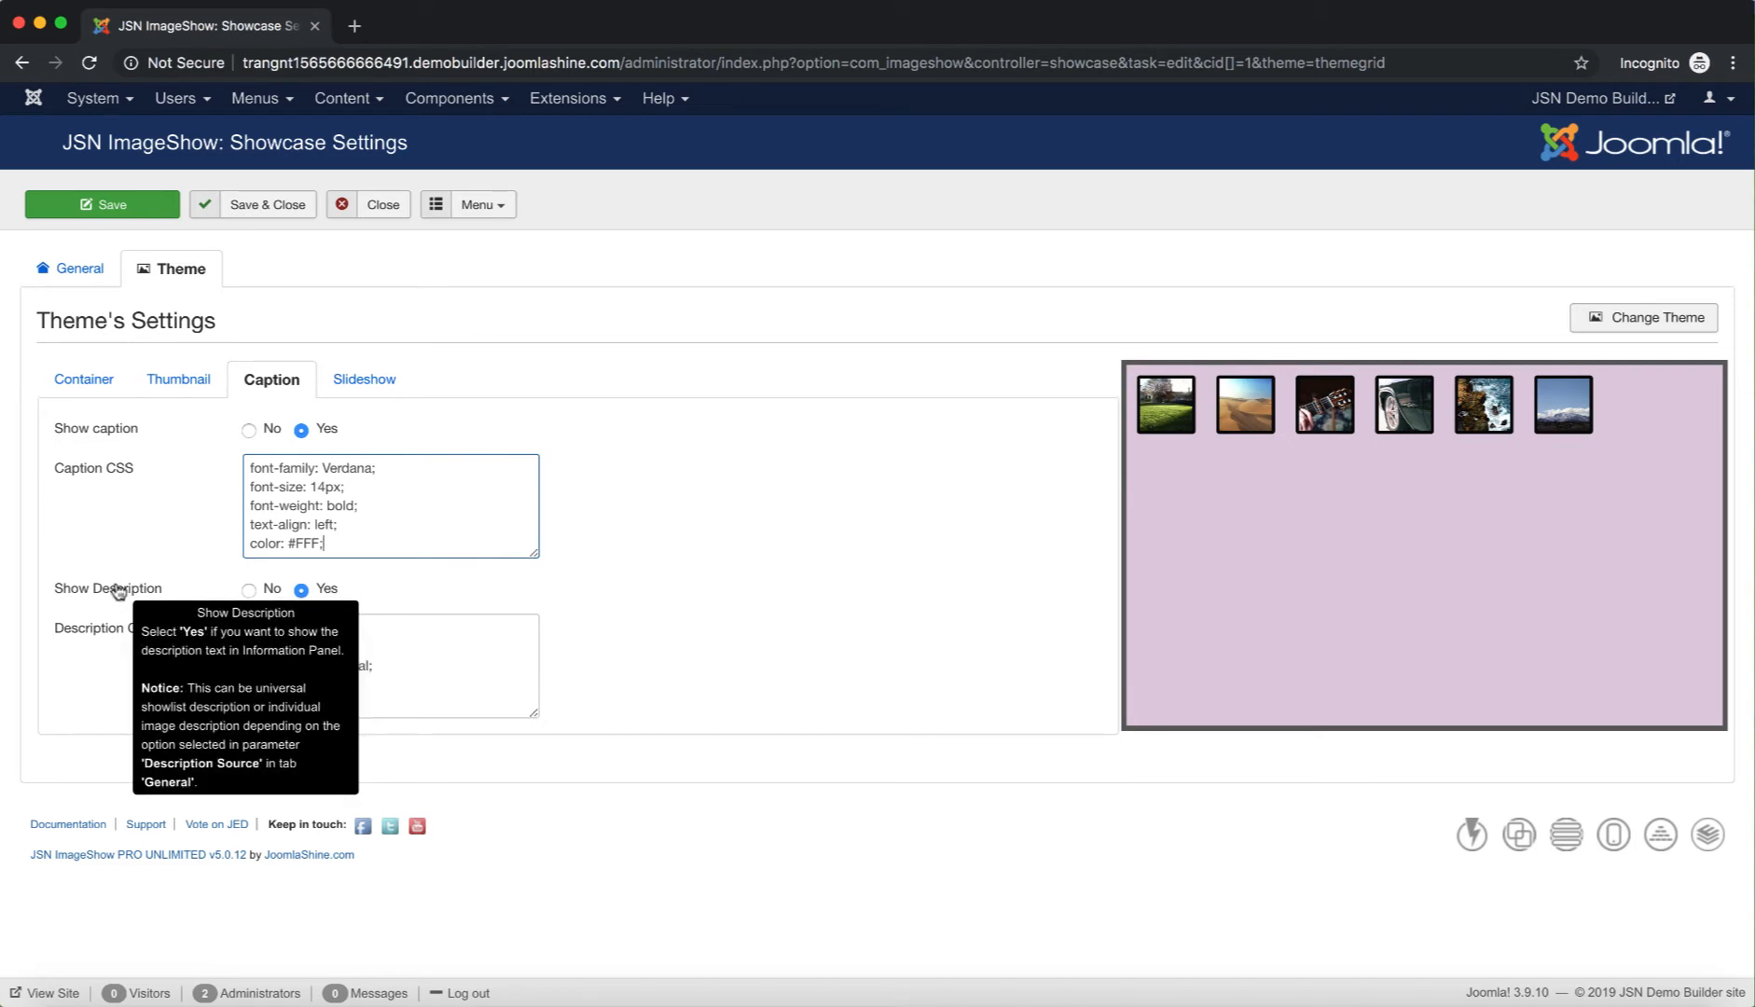
{"action": "mouse_move", "coordinate": [128, 638]}
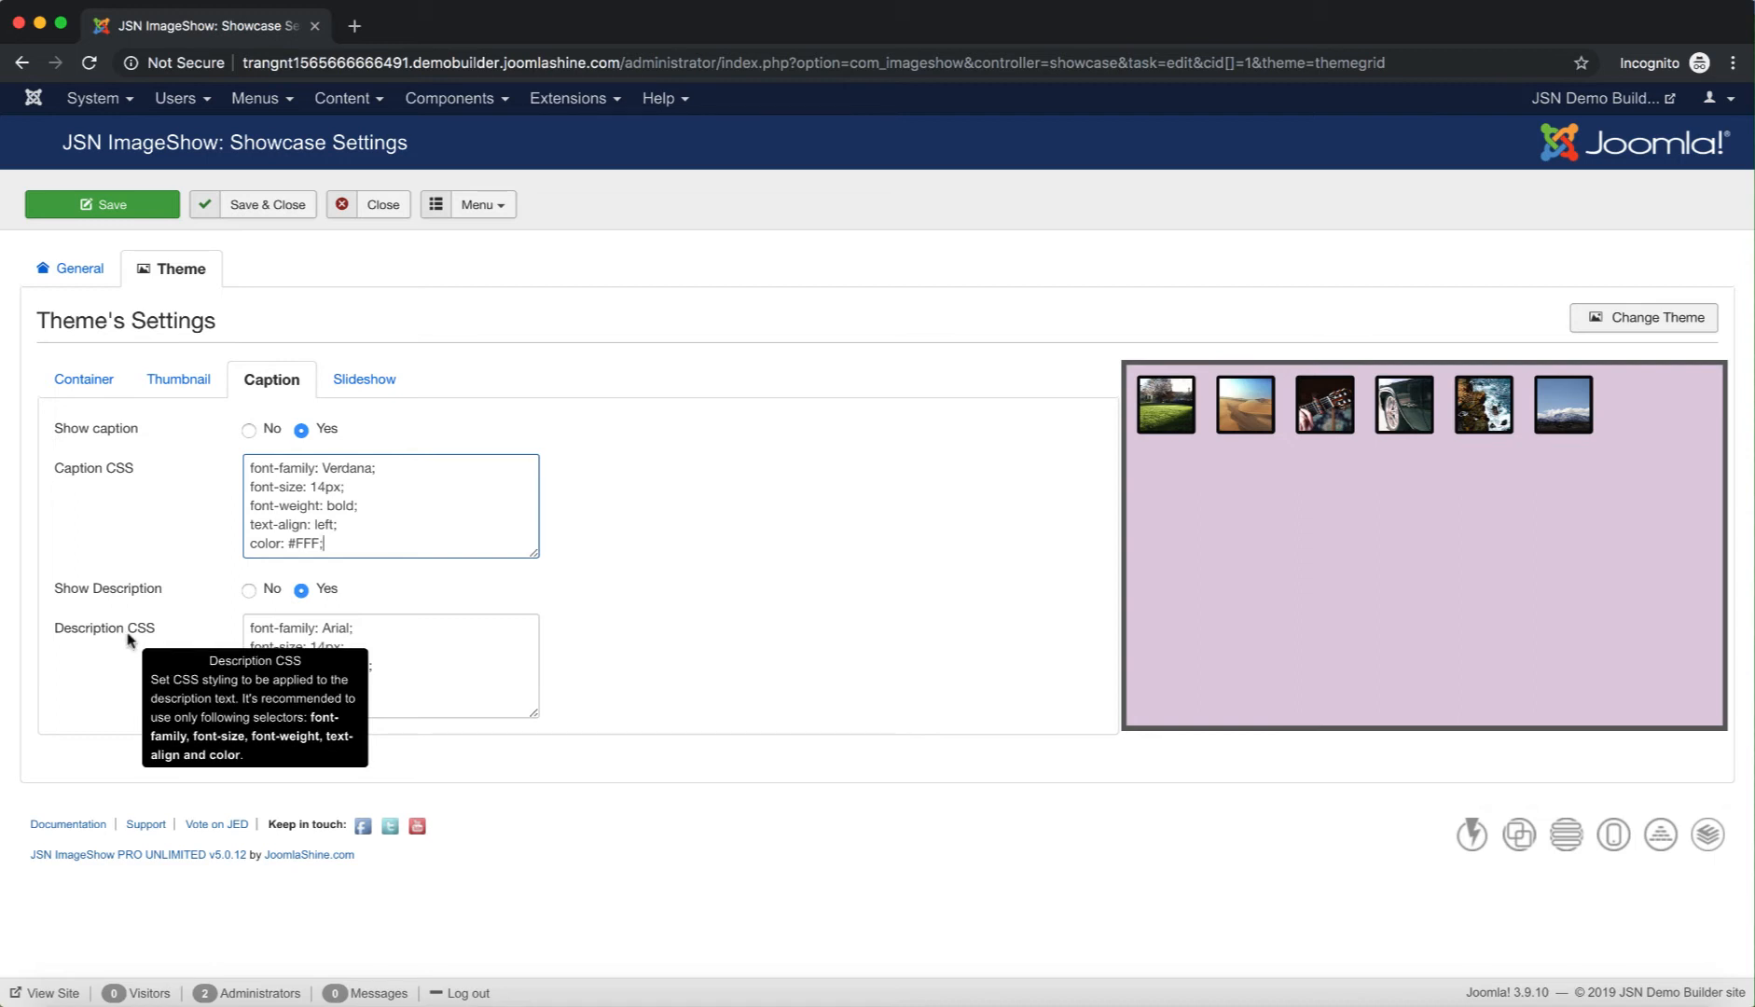
{"action": "left_click", "coordinate": [150, 684]}
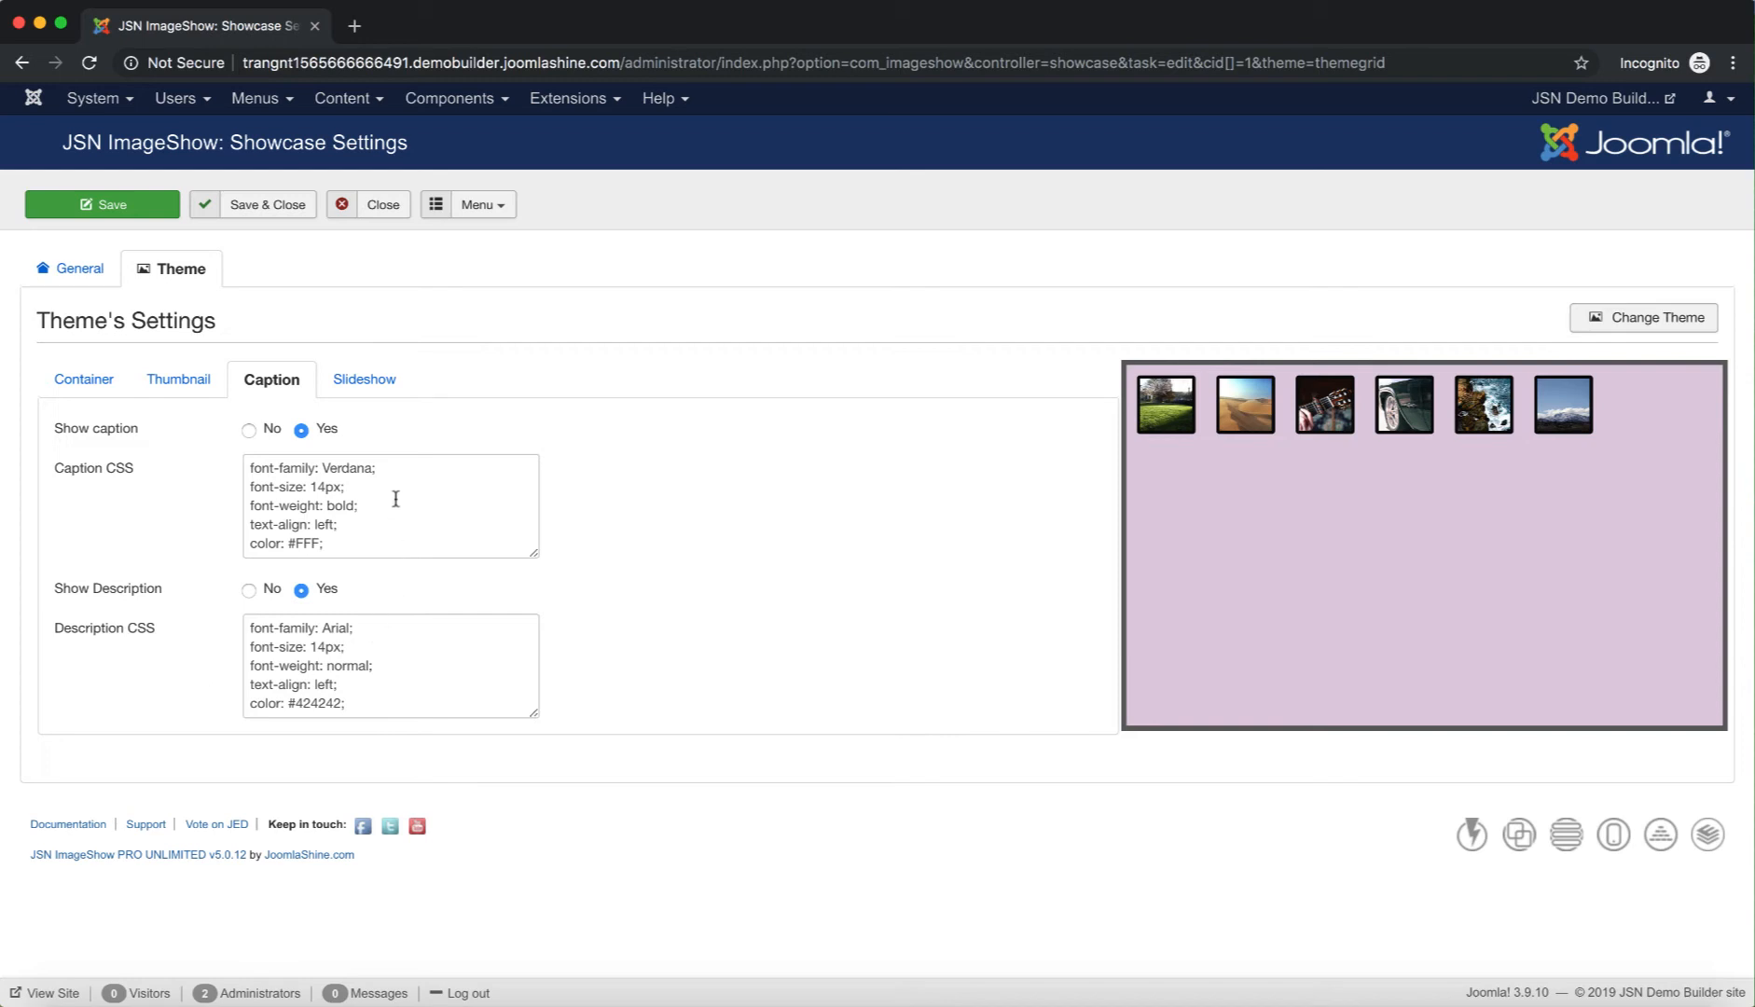
- Review the theme's slideshow settings, including the slide timing, and save the showcase
{"action": "left_click", "coordinate": [364, 399]}
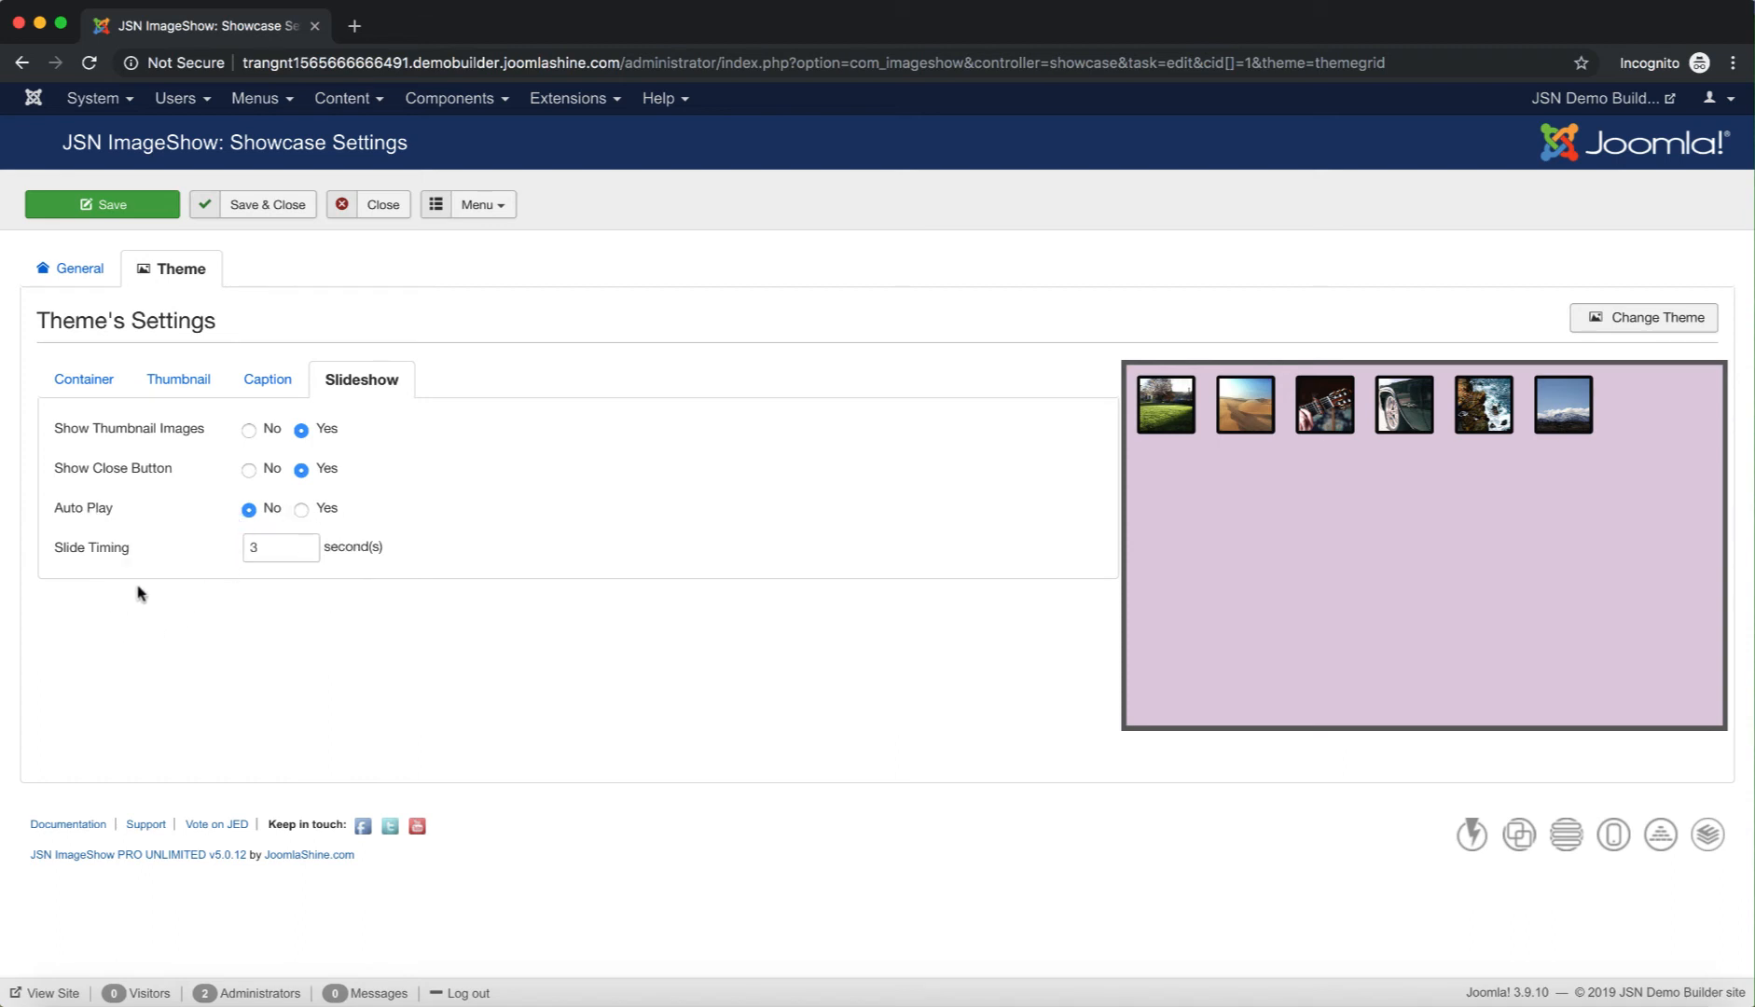
{"action": "mouse_move", "coordinate": [124, 553]}
{"action": "left_click", "coordinate": [123, 205]}
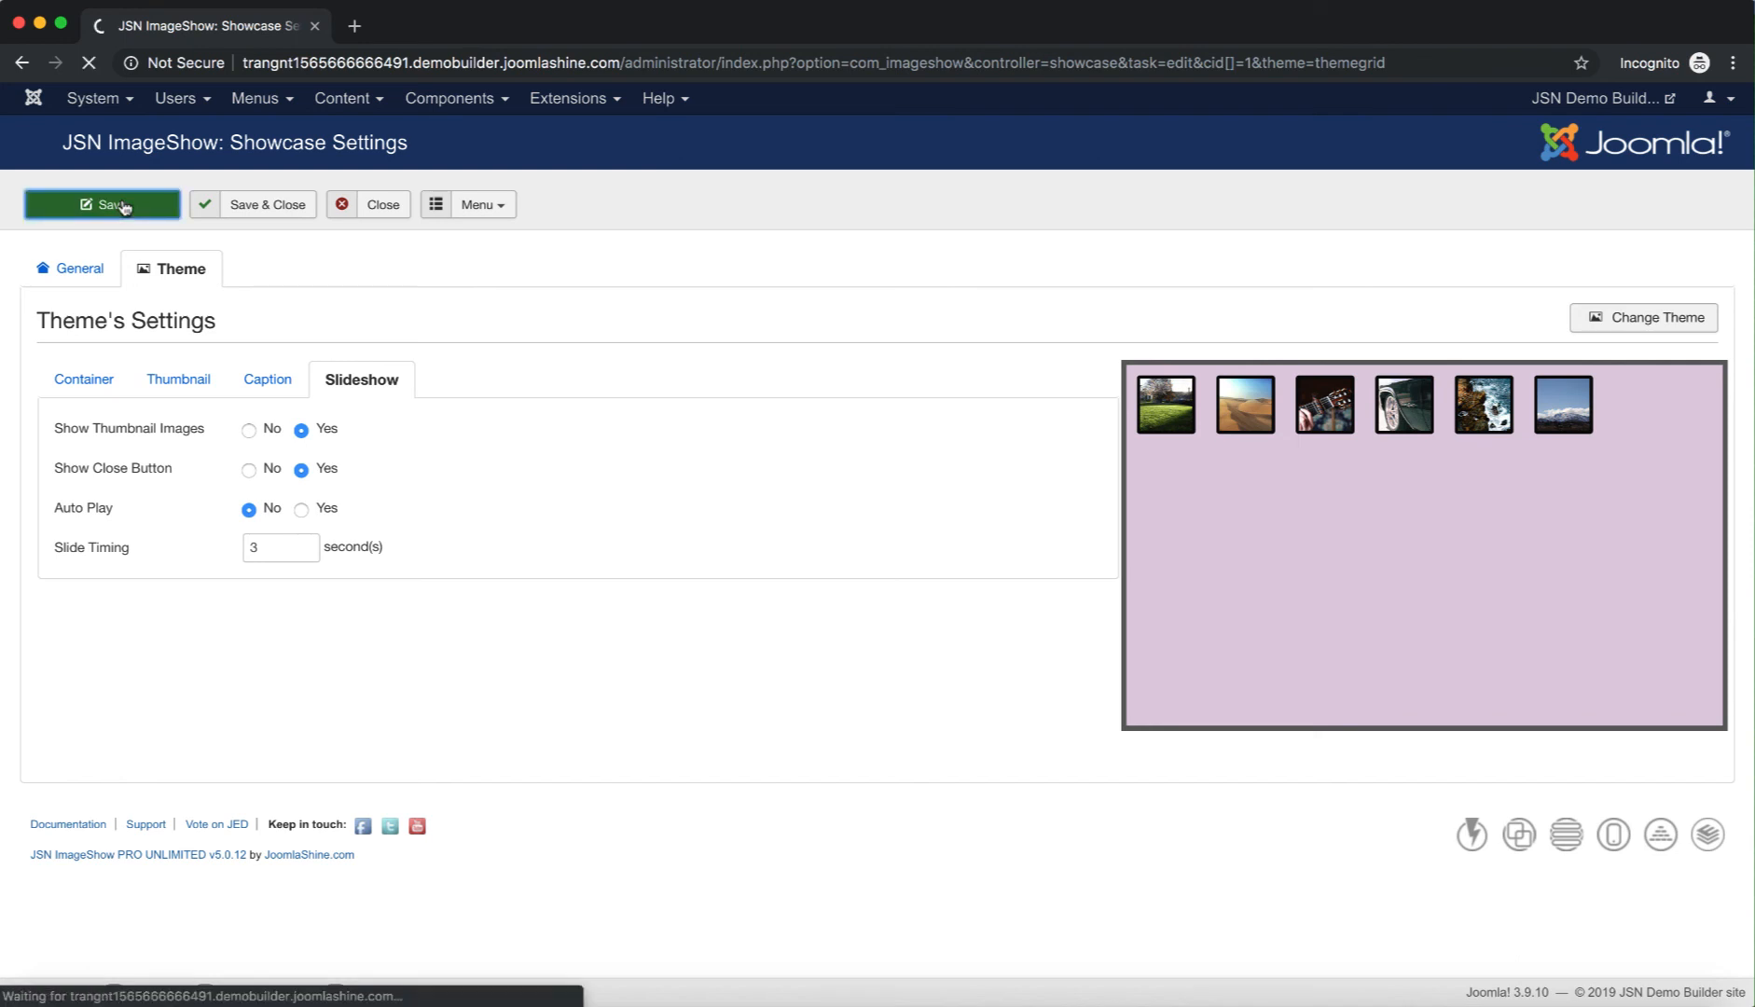